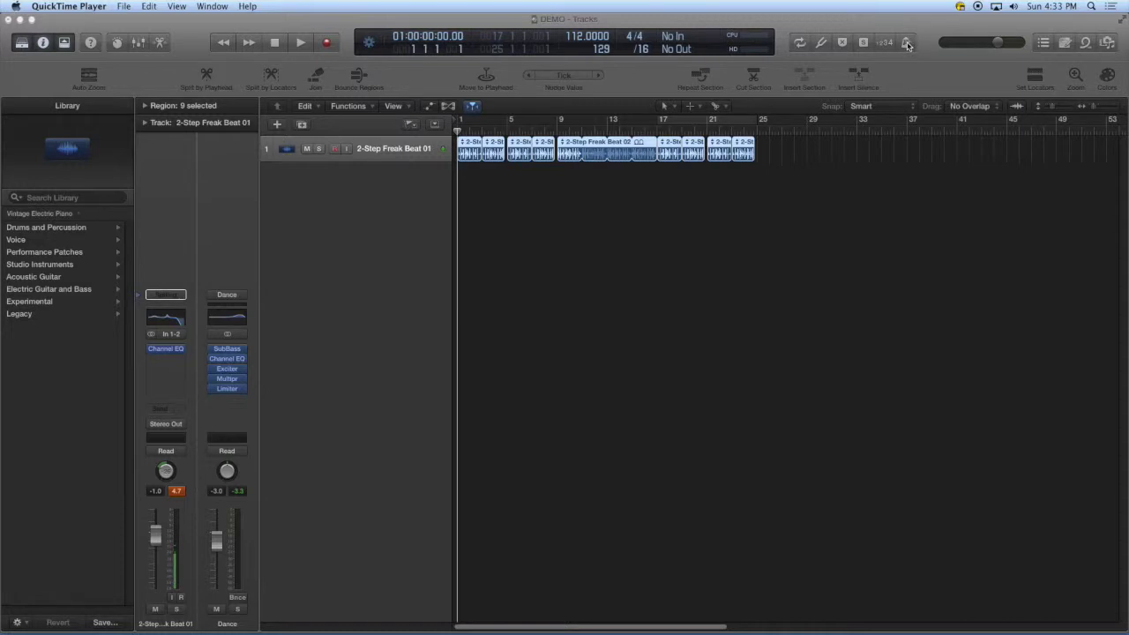
# Show the metronome button's options menu in the control bar.
pyautogui.rightClick(907, 46)
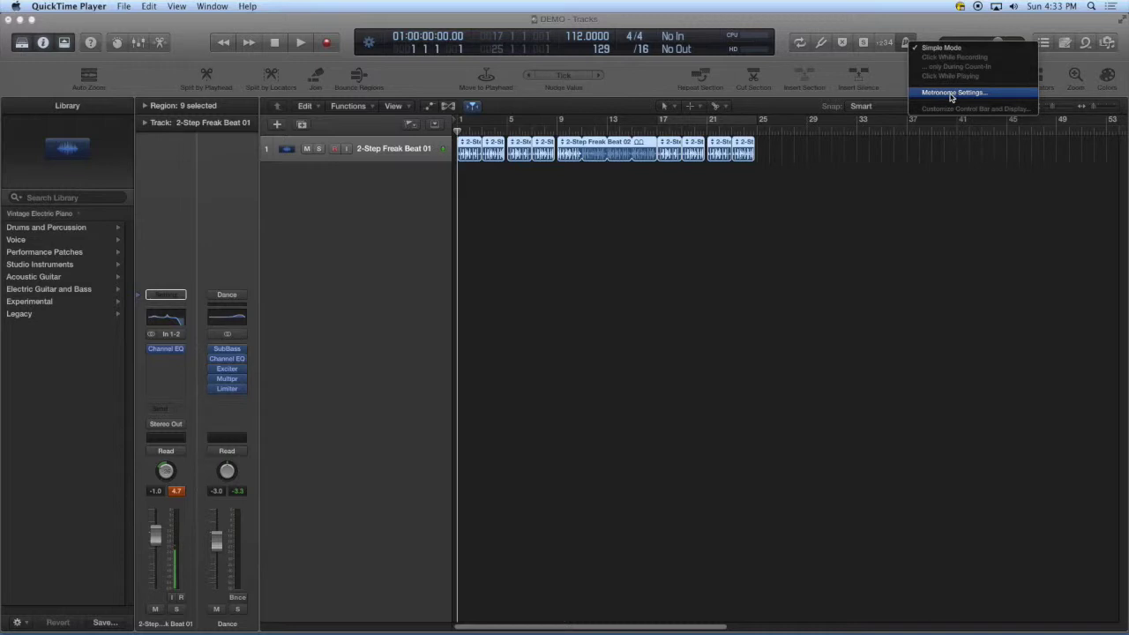
# In Metronome Settings' Recording tab, set Count-in to 2 Bars, then close Project Settings.
pyautogui.click(950, 94)
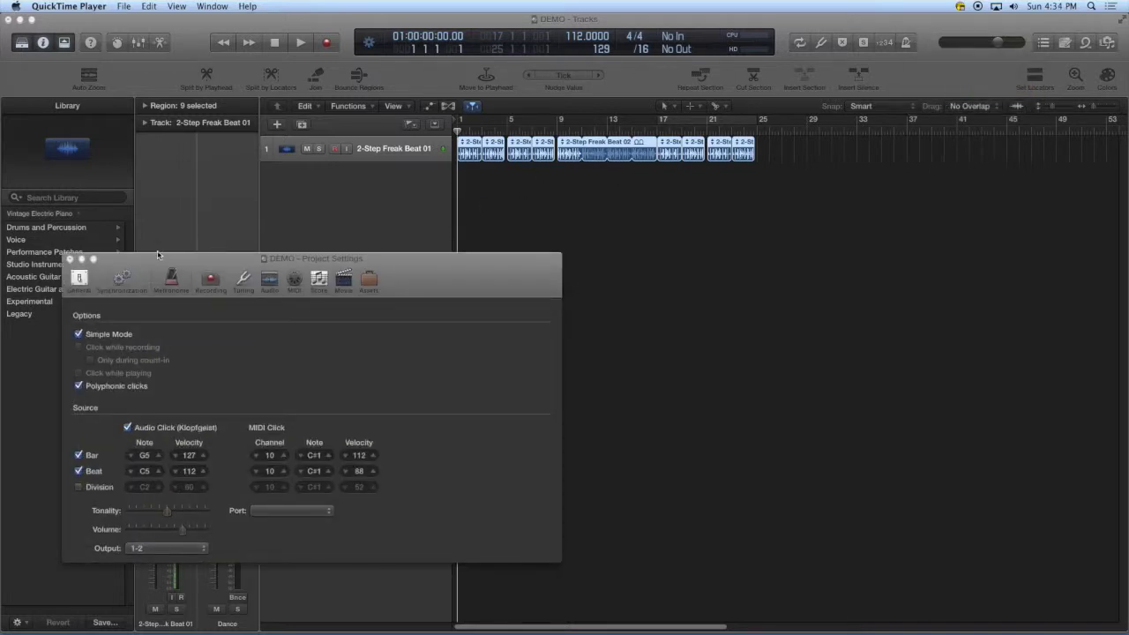
pyautogui.click(248, 240)
pyautogui.moveTo(230, 271); pyautogui.dragTo(435, 193)
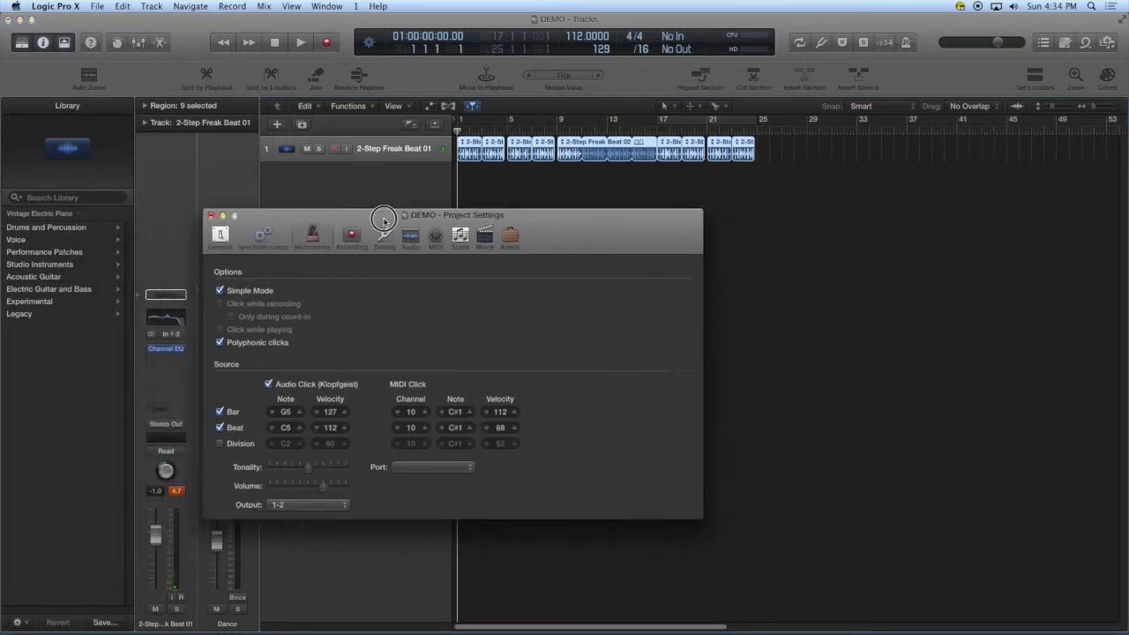
pyautogui.click(417, 207)
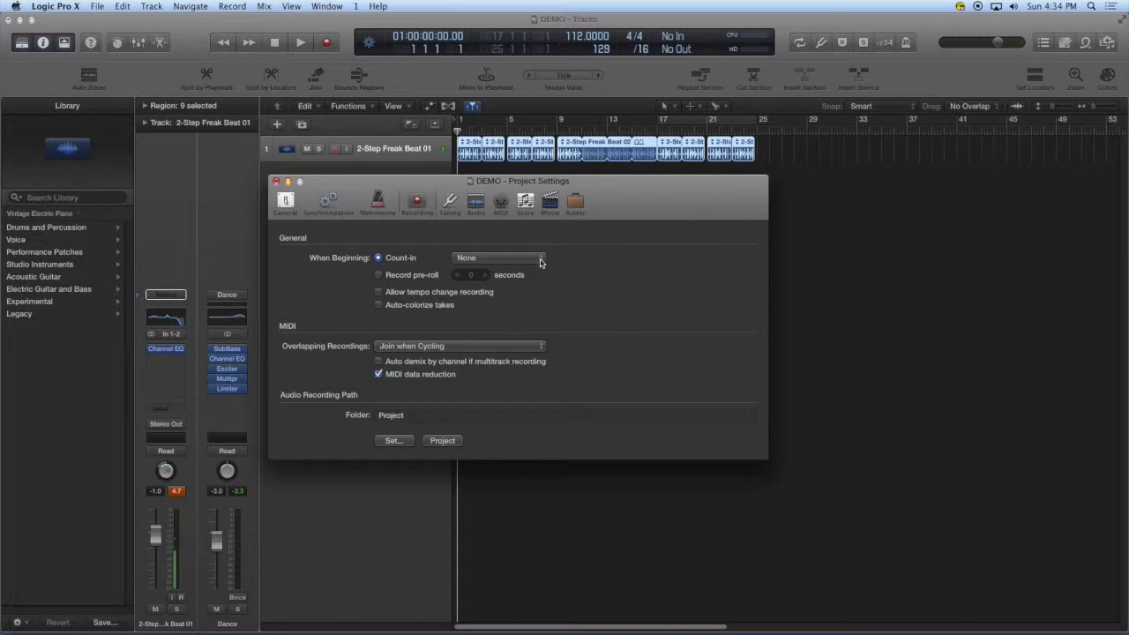
pyautogui.click(541, 262)
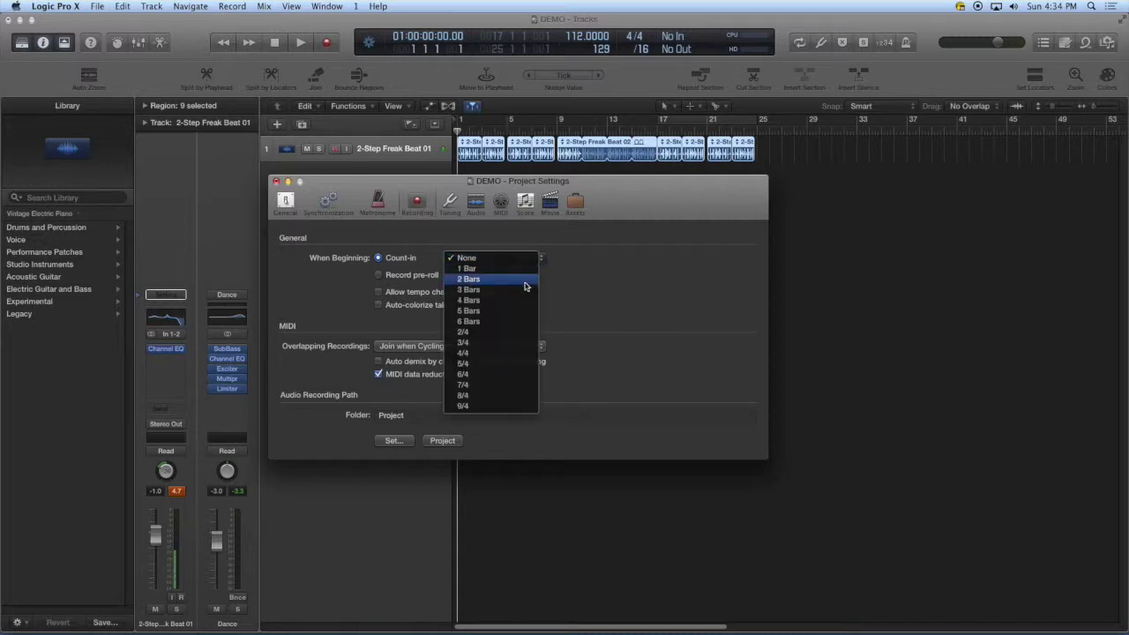
pyautogui.click(526, 280)
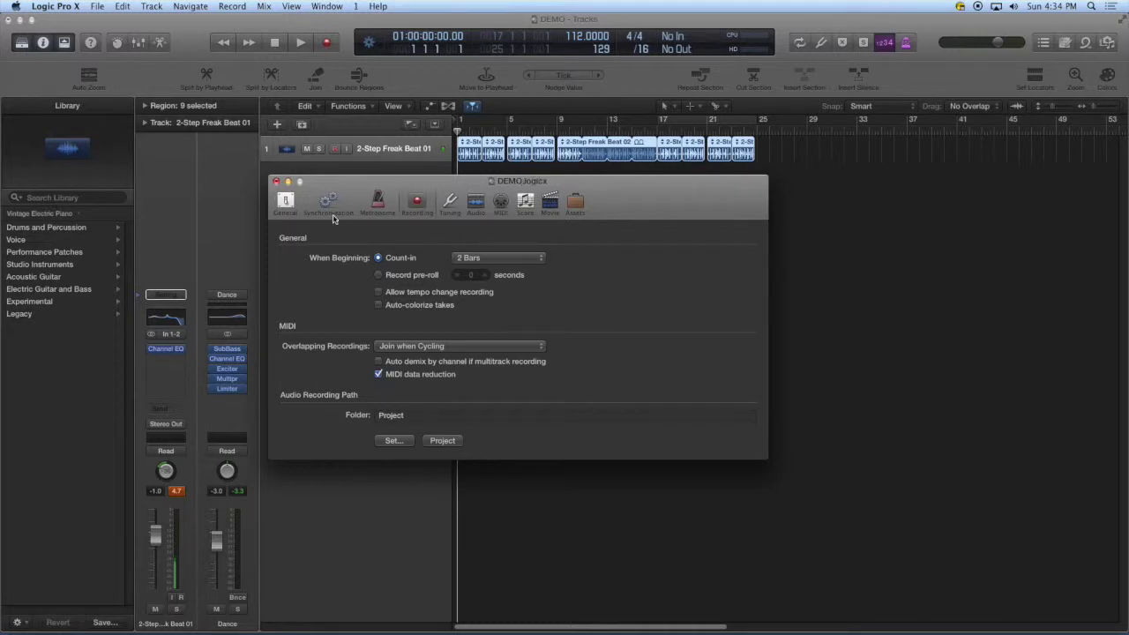
pyautogui.click(276, 182)
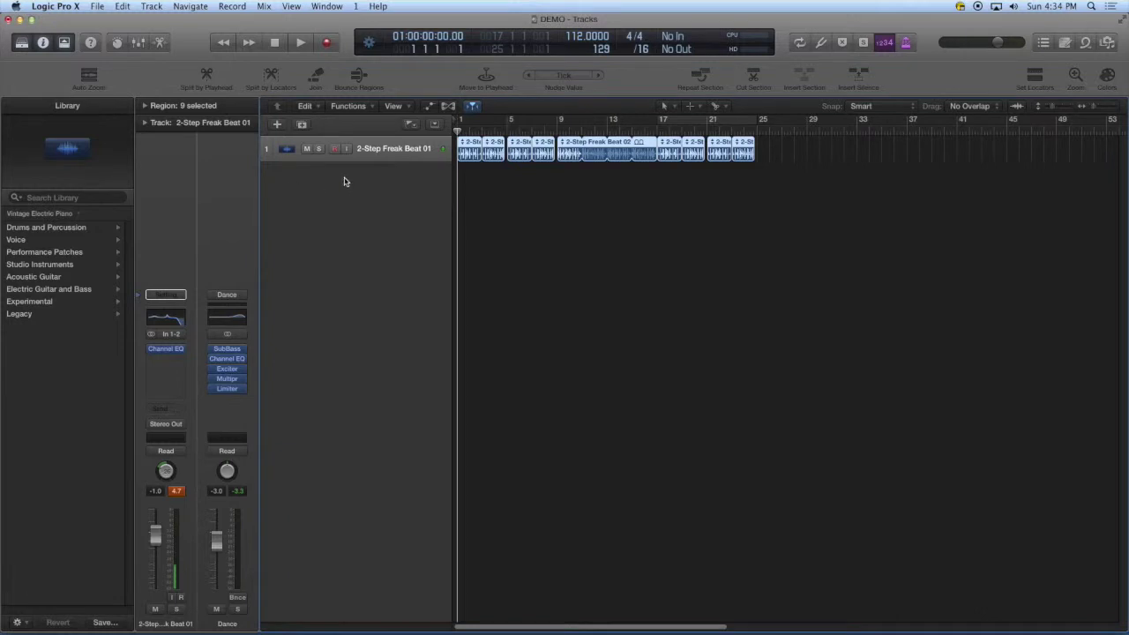
# Switch Count-In and the metronome click on in the control bar.
pyautogui.click(884, 44)
pyautogui.click(882, 46)
pyautogui.click(906, 48)
# Create a new software instrument track and bring up its instrument plug-in list.
pyautogui.click(277, 125)
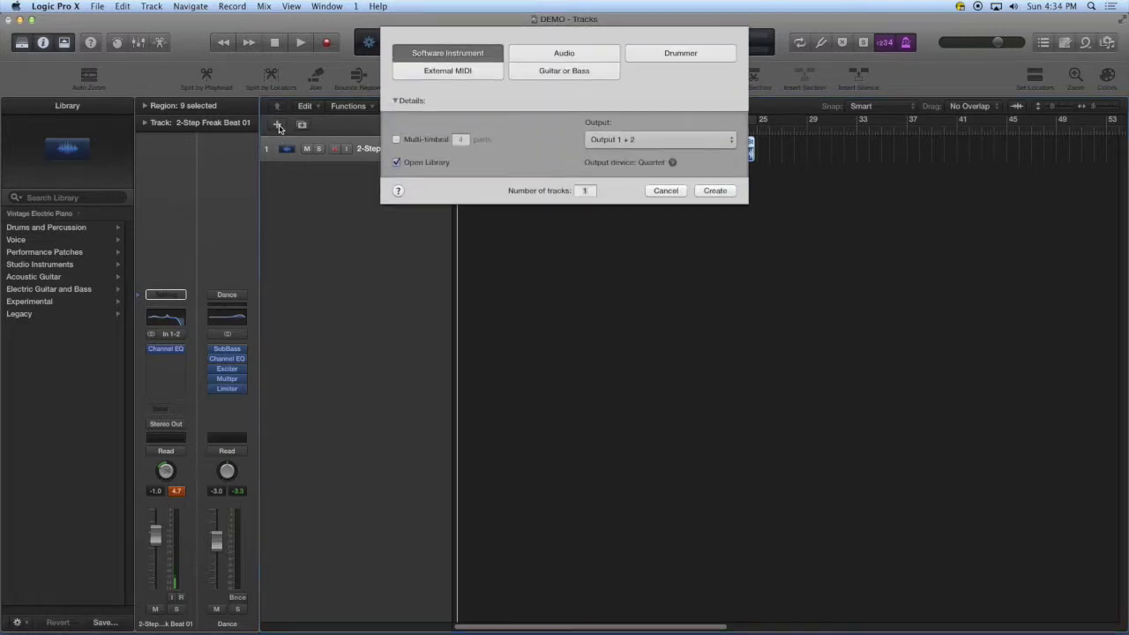
pyautogui.click(715, 191)
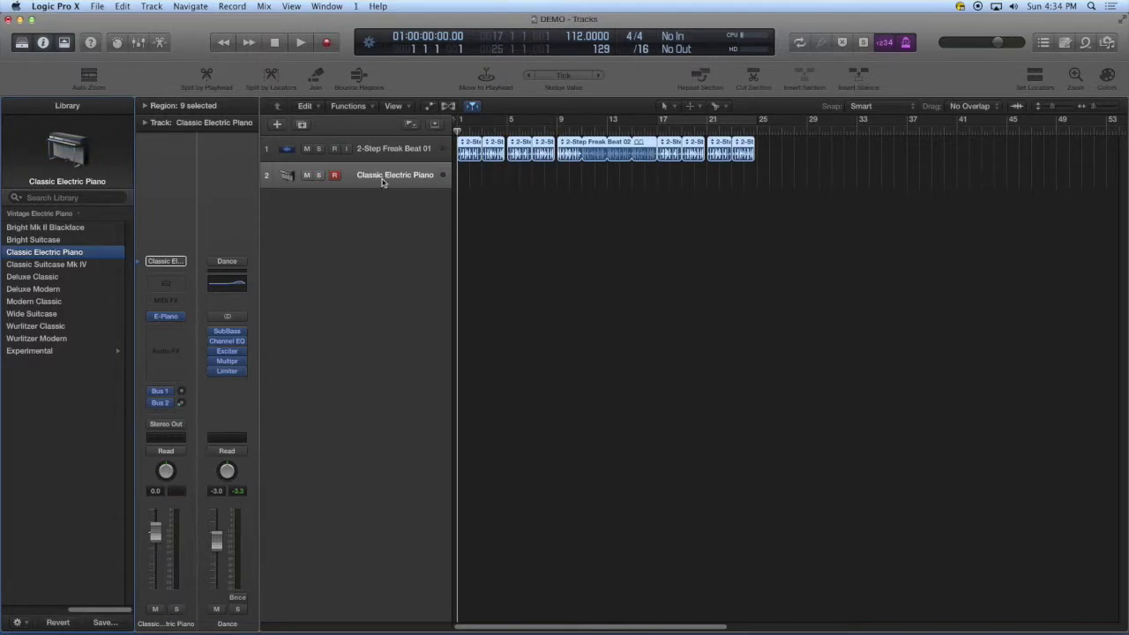
pyautogui.moveTo(166, 316)
pyautogui.click(182, 319)
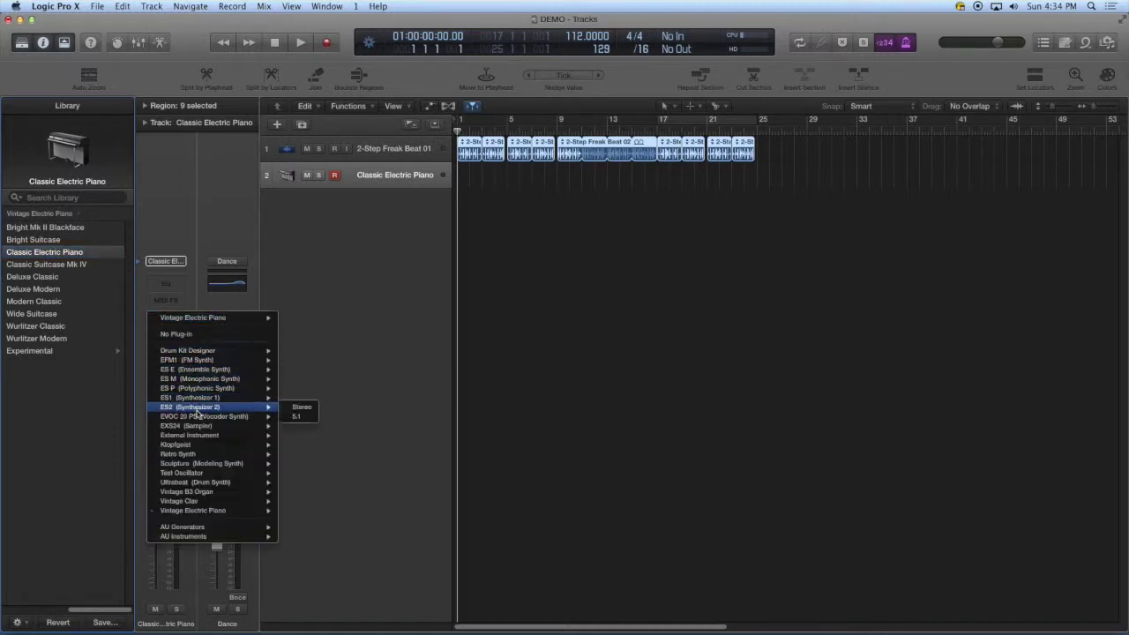
pyautogui.moveTo(198, 388)
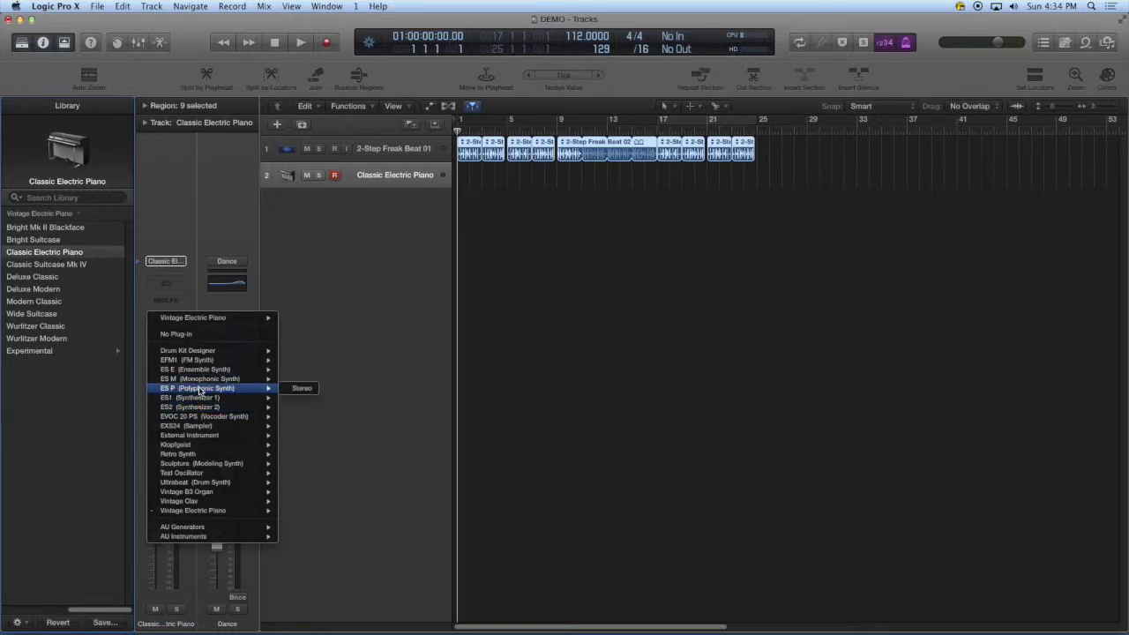
# Load ES P (Stereo), raise its oscillator level and filter frequency, then close it.
pyautogui.click(299, 388)
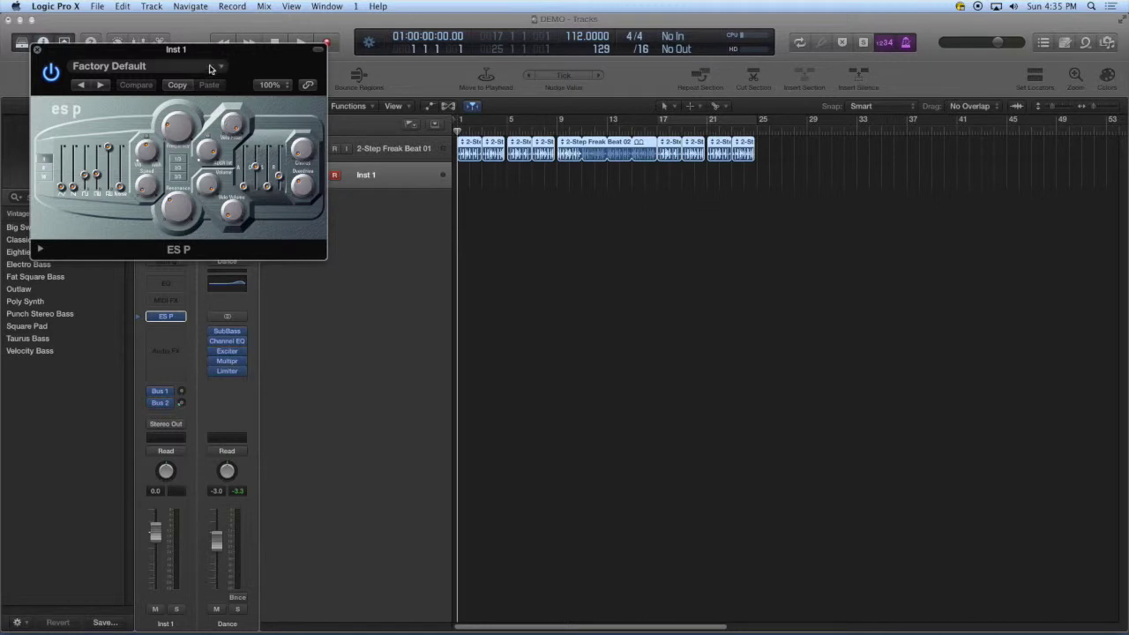
pyautogui.moveTo(223, 53)
pyautogui.mouseDown()
pyautogui.moveTo(468, 172)
pyautogui.moveTo(860, 309)
pyautogui.mouseUp()
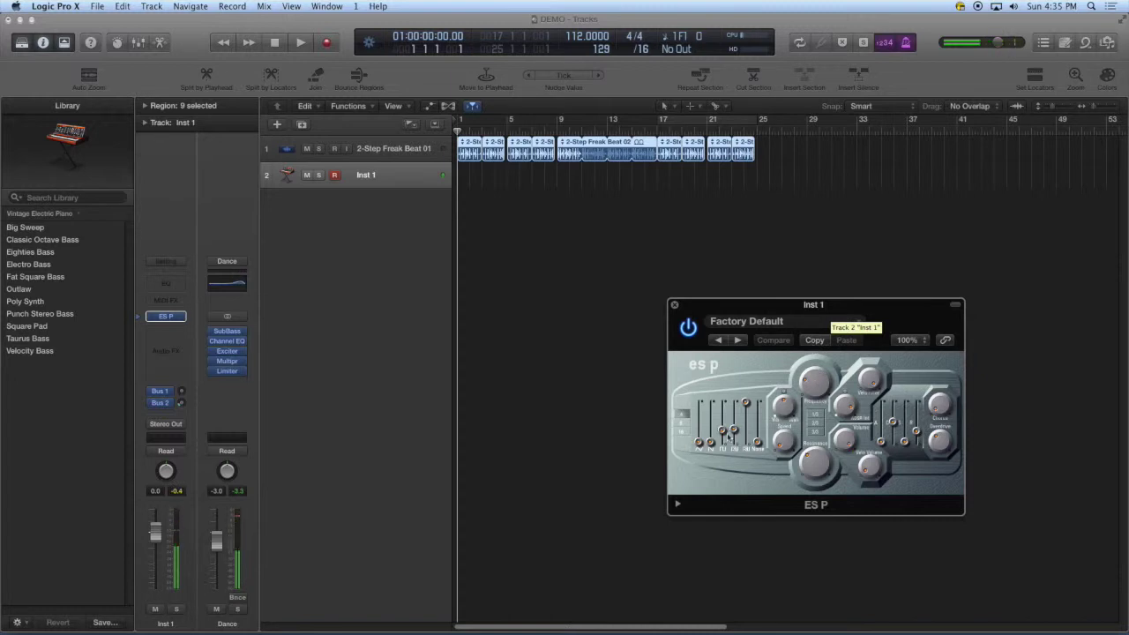
pyautogui.moveTo(699, 441); pyautogui.dragTo(711, 422)
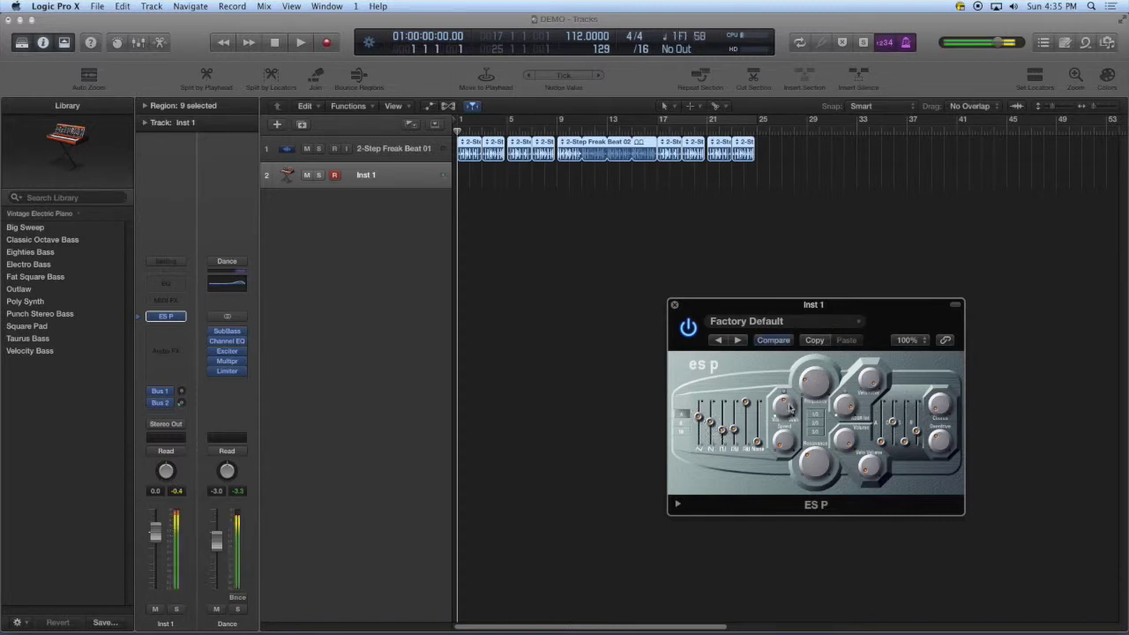
pyautogui.moveTo(821, 386); pyautogui.dragTo(817, 369)
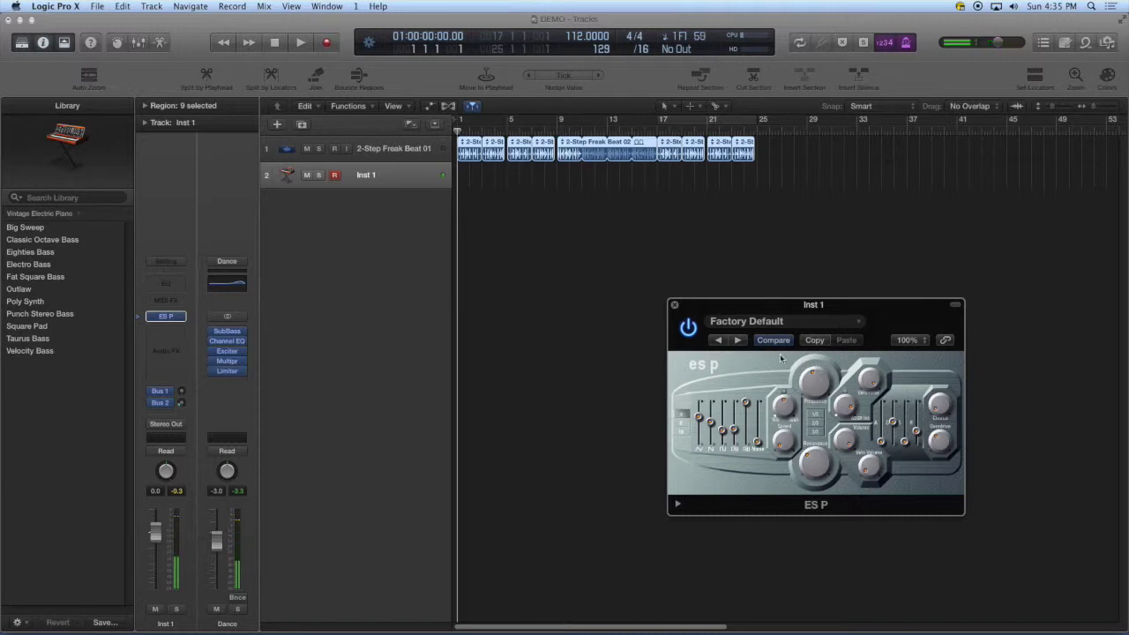
pyautogui.click(674, 305)
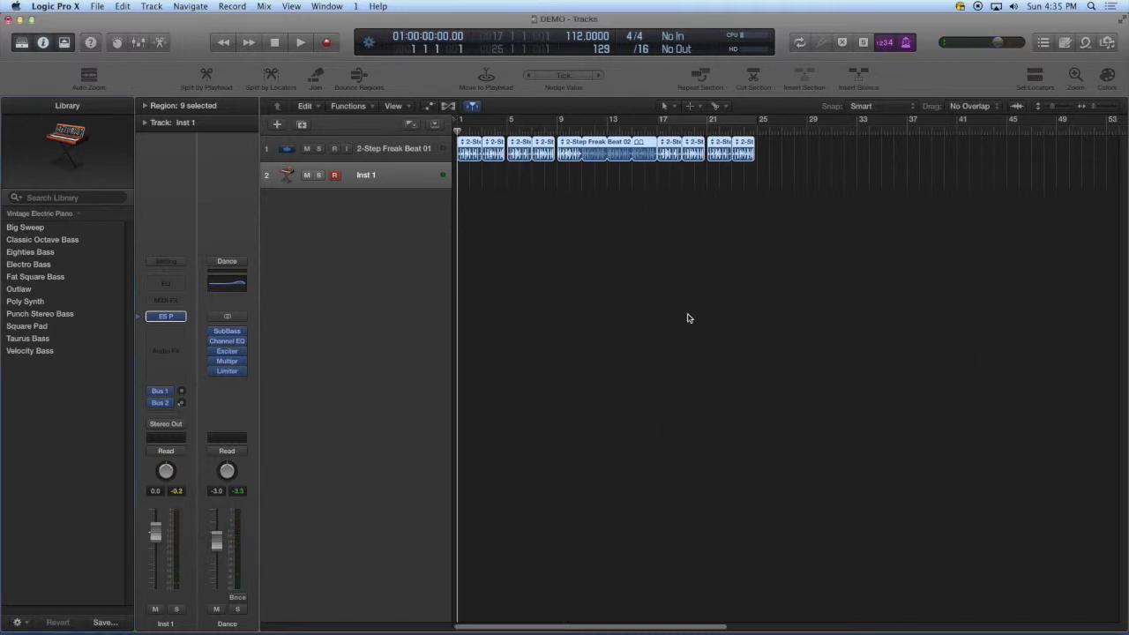
# Rename the Inst 1 track to 'bass' and drag the LCD tempo down to 96 BPM.
pyautogui.doubleClick(366, 175)
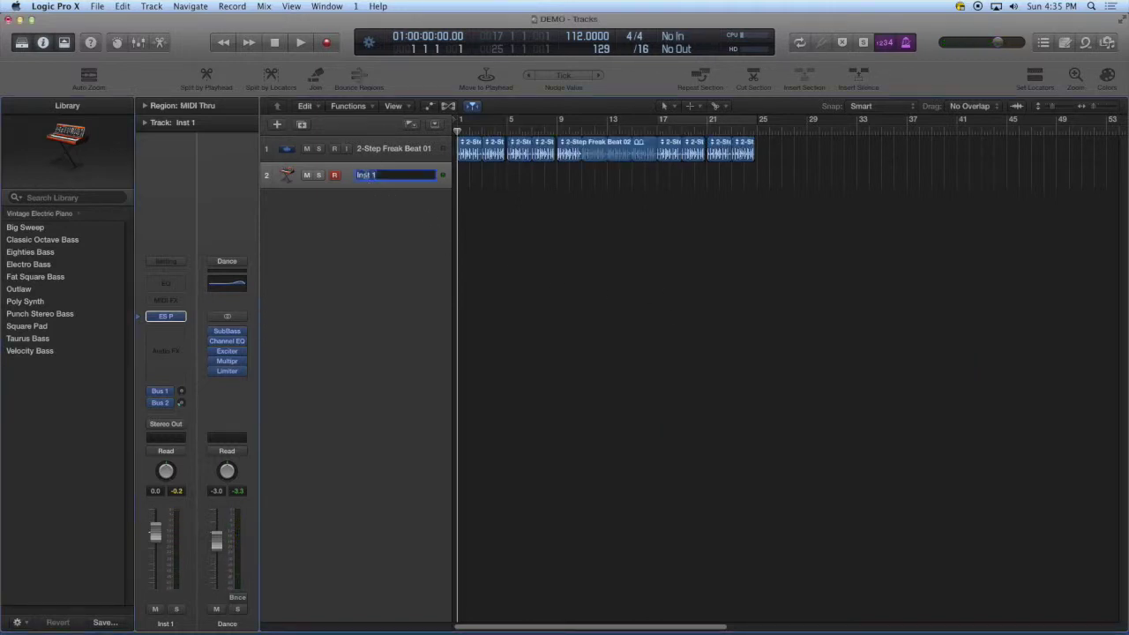
pyautogui.write('B')
pyautogui.write('s')
pyautogui.press('Return')
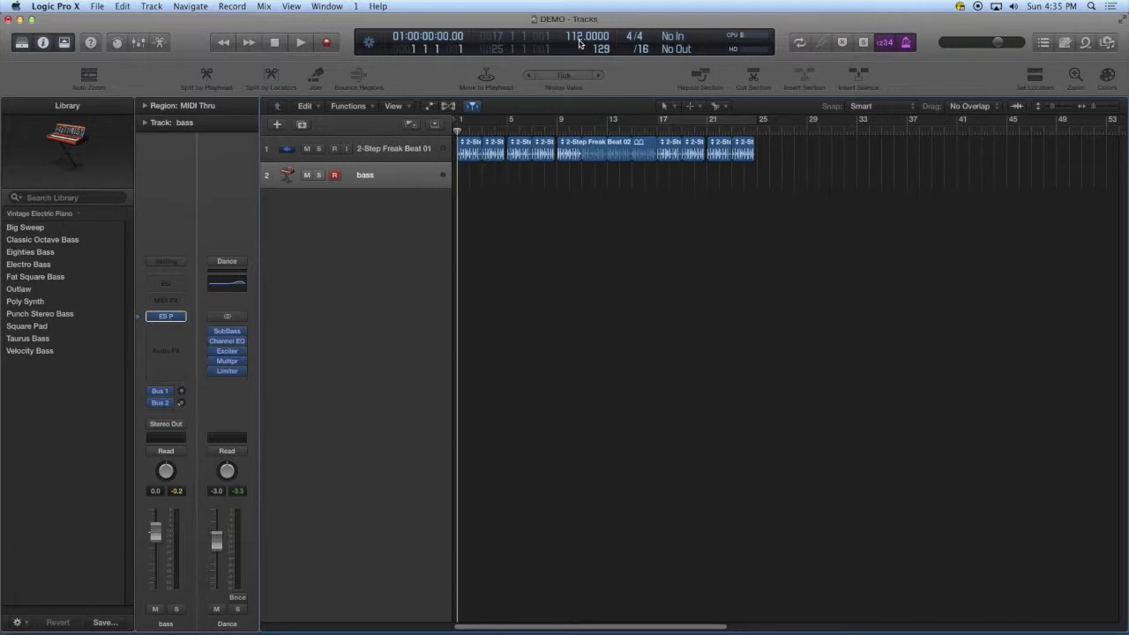
pyautogui.moveTo(579, 43); pyautogui.dragTo(575, 74)
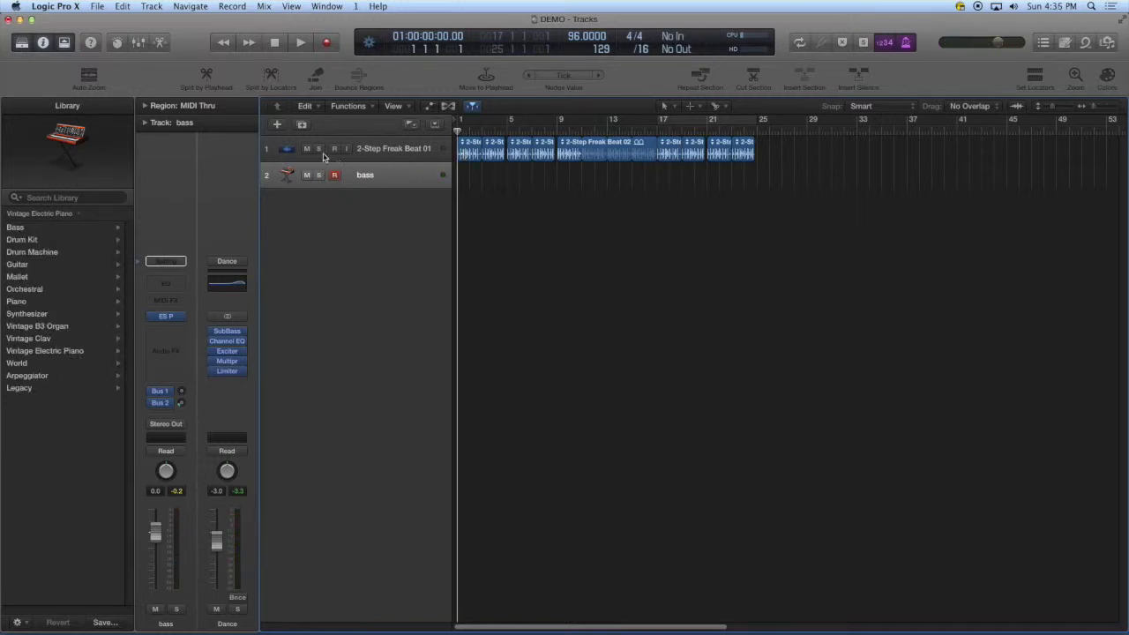
# Mute the drum loop track and record the bass part over the first eight bars.
pyautogui.click(309, 151)
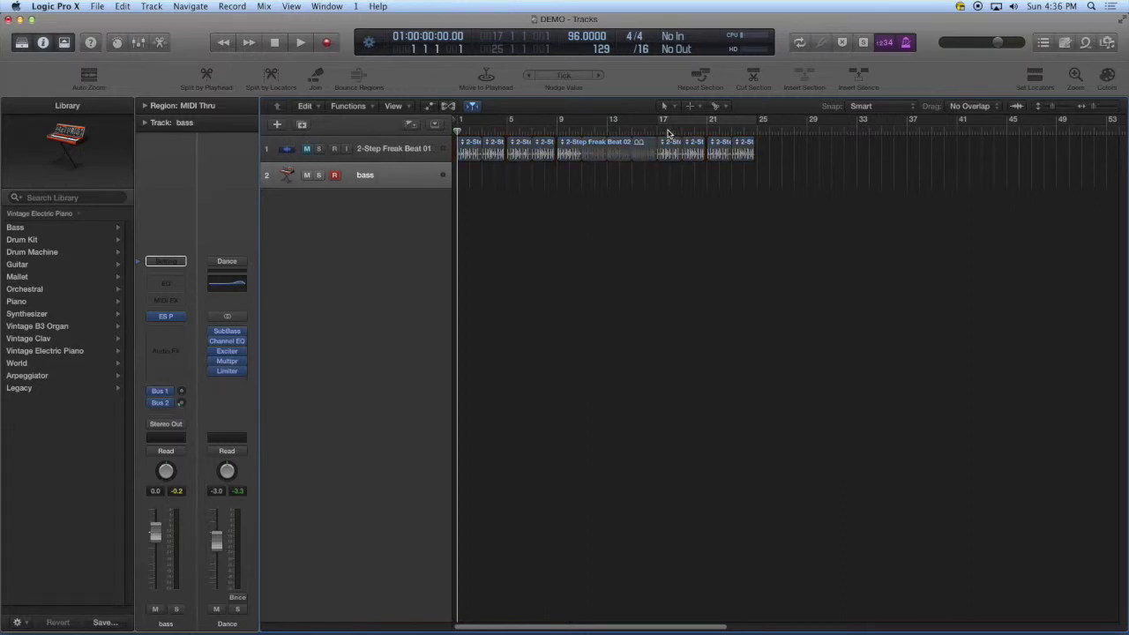
pyautogui.press('r')
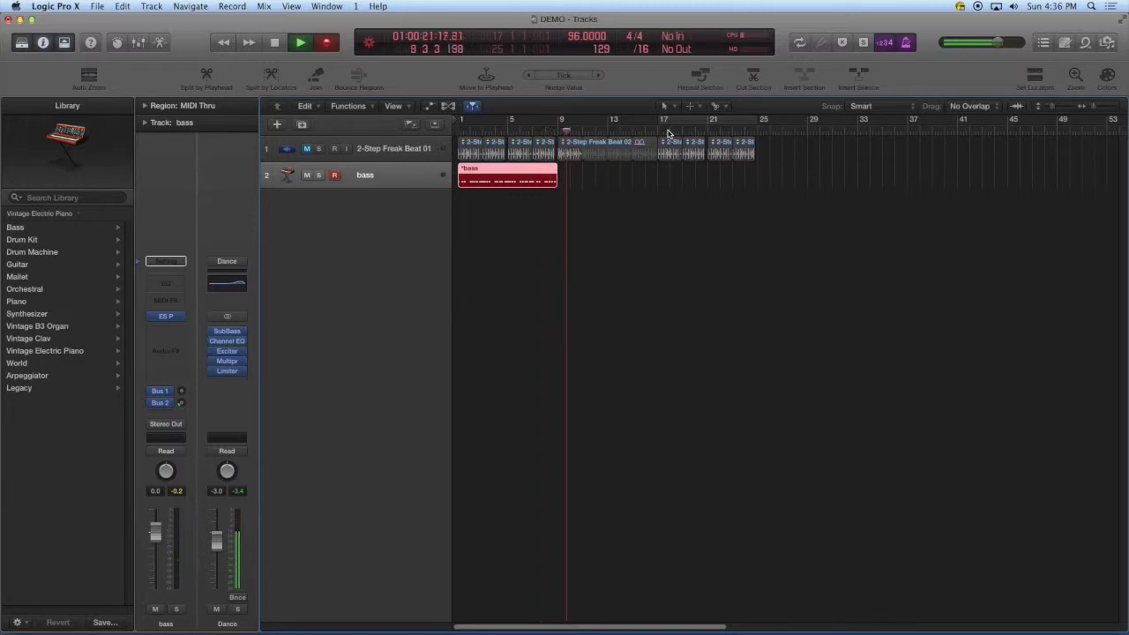
pyautogui.press('space')
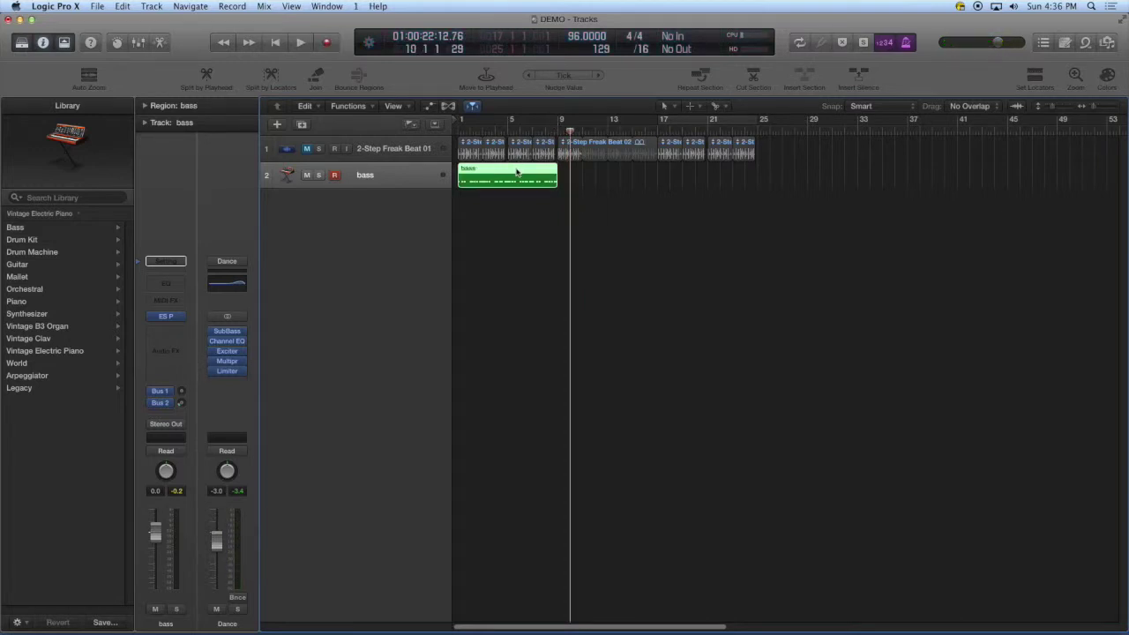
# Resize the track rows and open the recorded bass region's notes for editing.
pyautogui.press('super+Down')
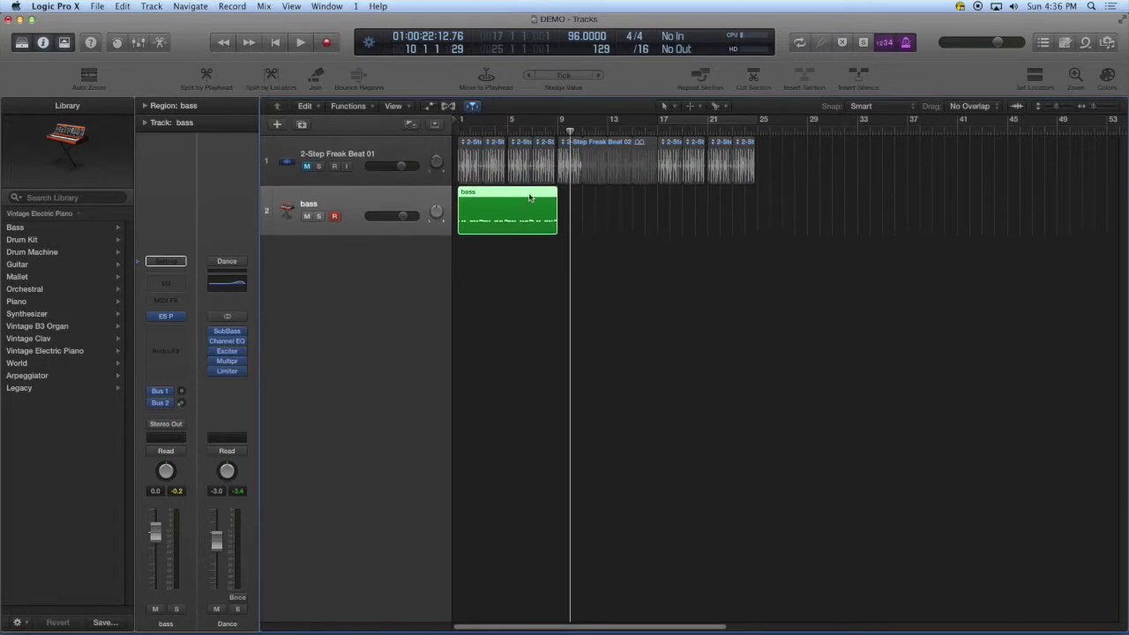
pyautogui.press('super+Up')
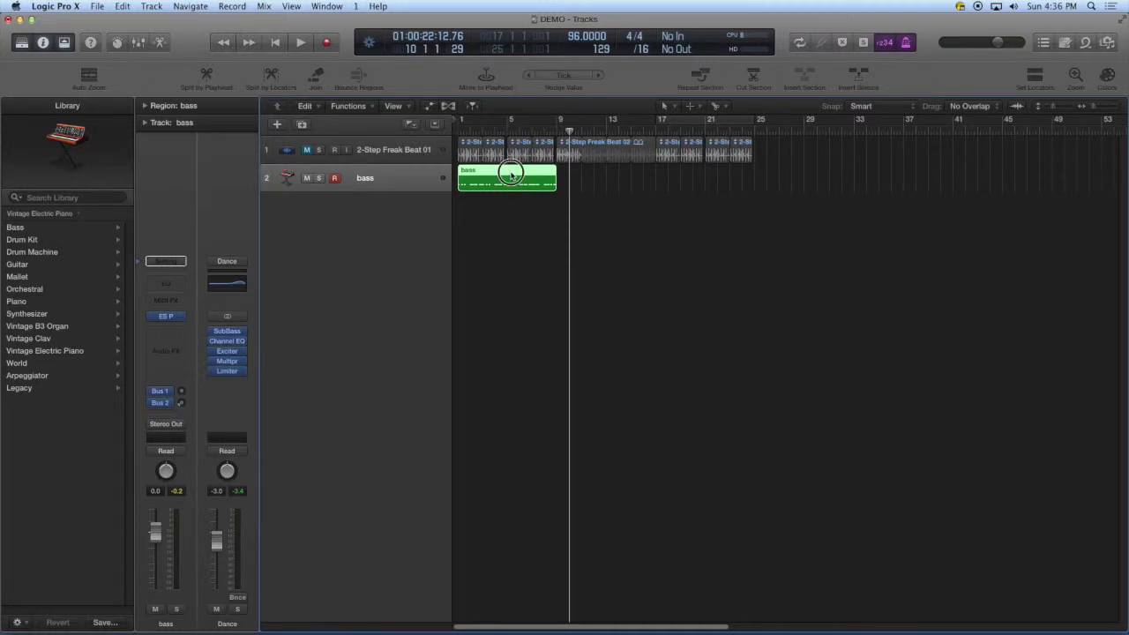
pyautogui.doubleClick(509, 177)
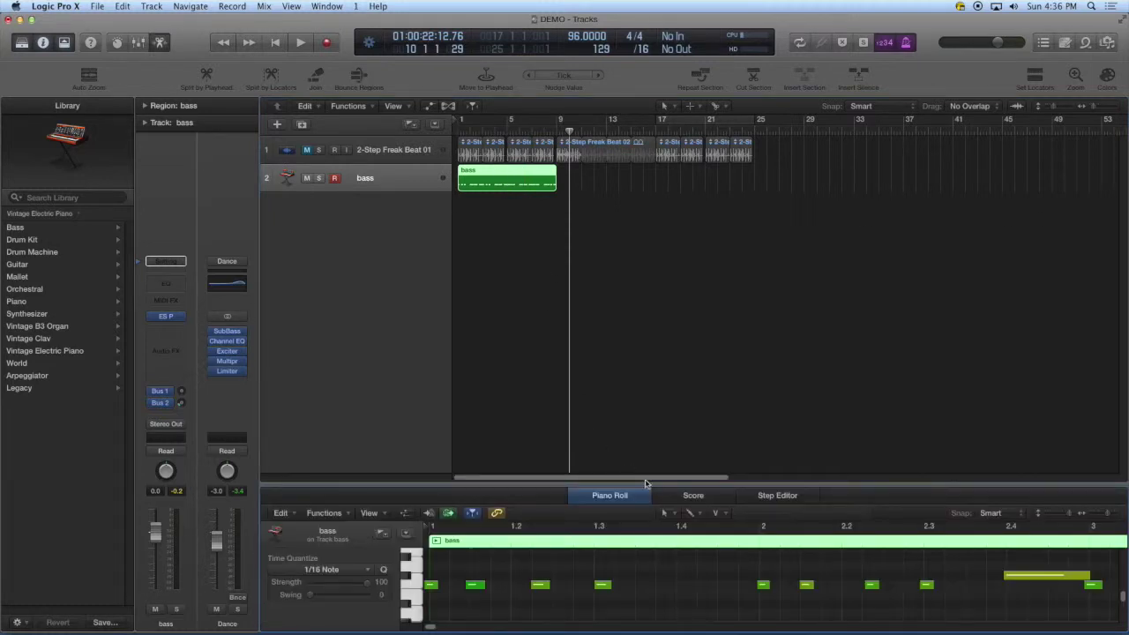
pyautogui.moveTo(657, 485); pyautogui.dragTo(647, 310)
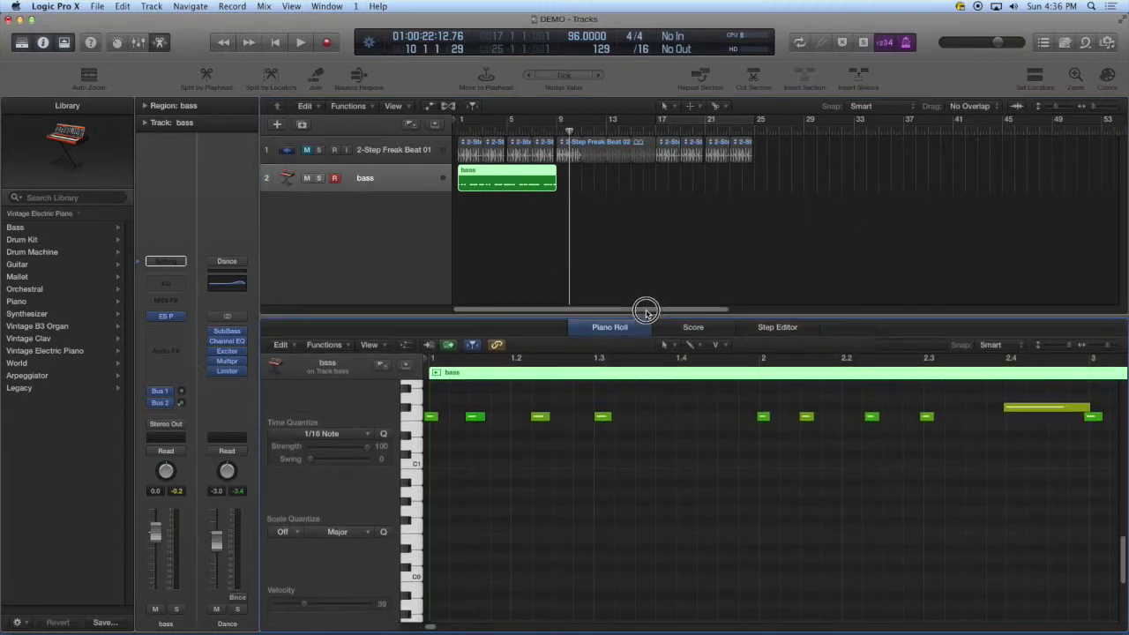
pyautogui.hscroll(5, 607, 391)
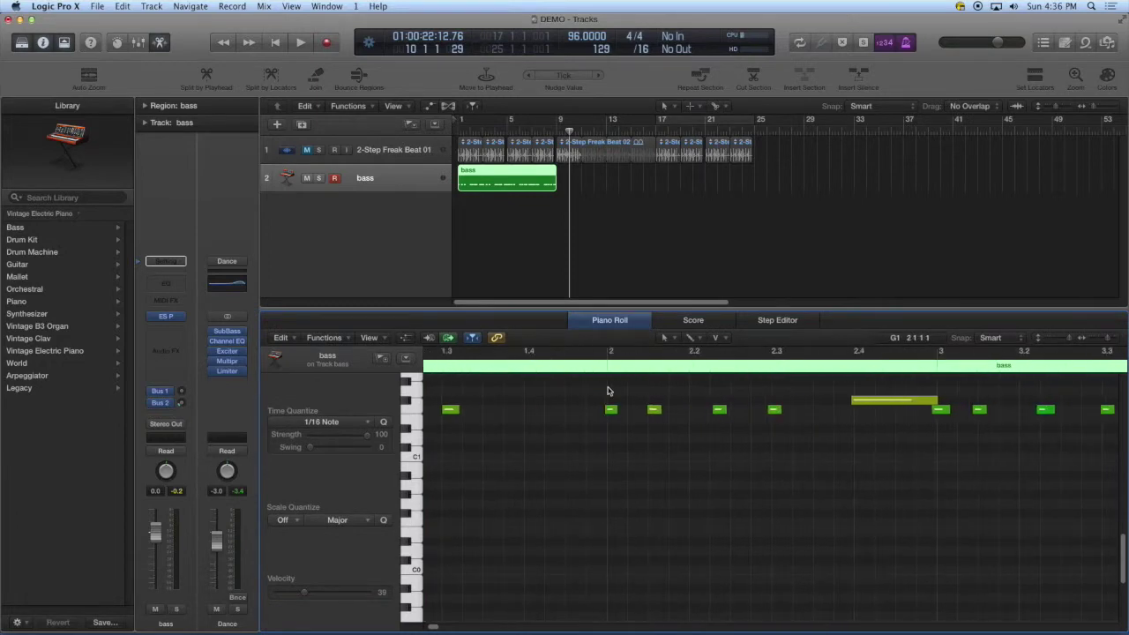
pyautogui.hscroll(-5, 607, 391)
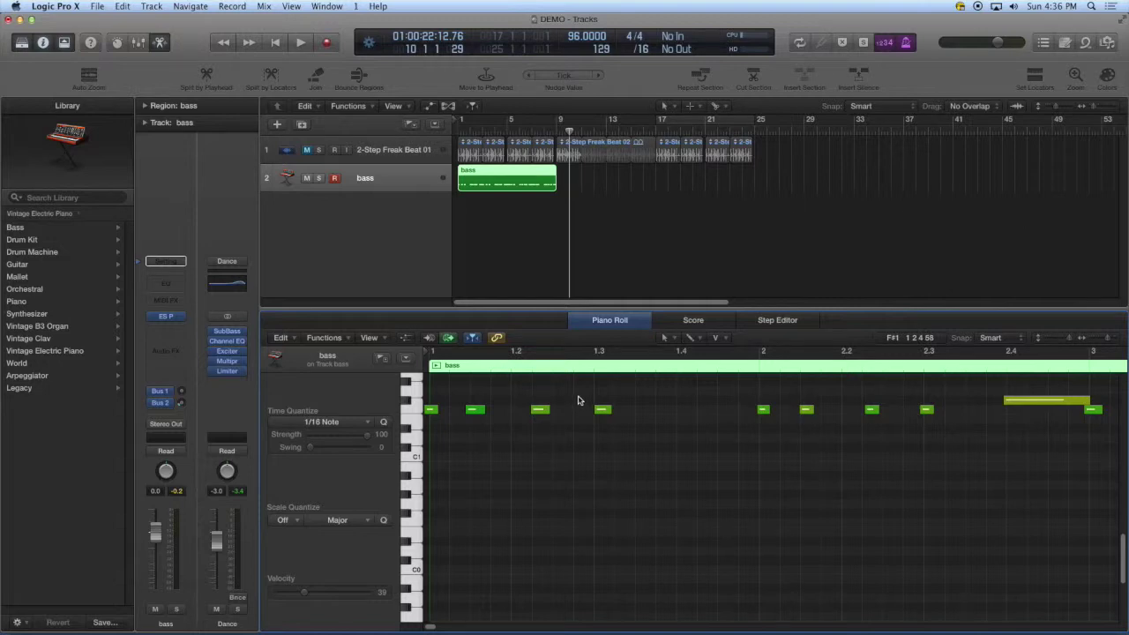
pyautogui.press('e')
pyautogui.press('e')
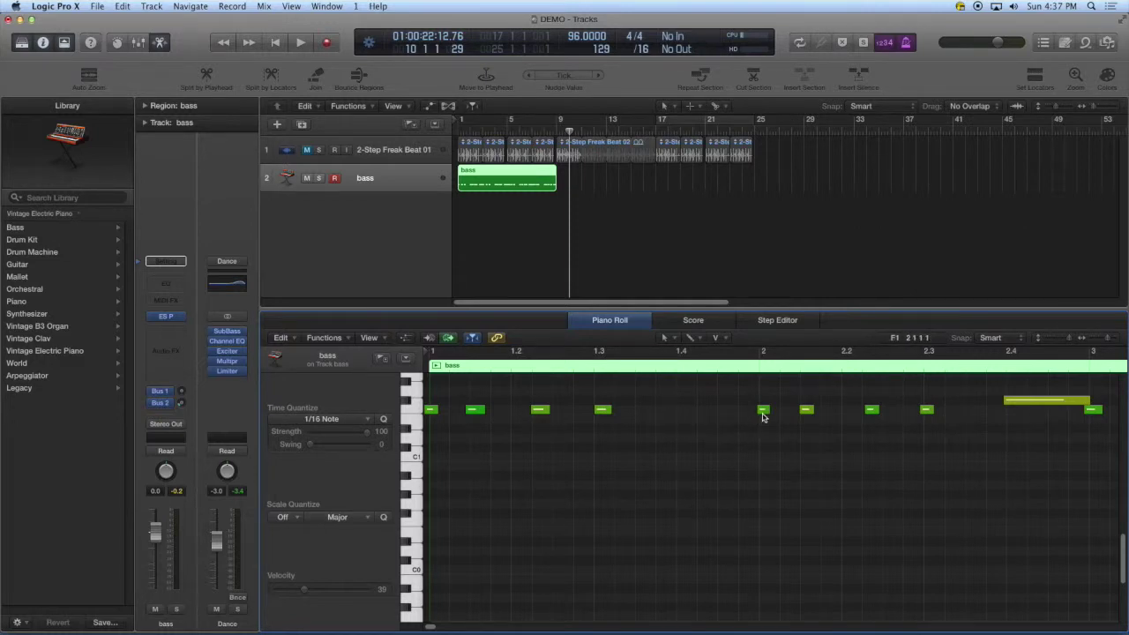
pyautogui.click(764, 411)
pyautogui.click(431, 411)
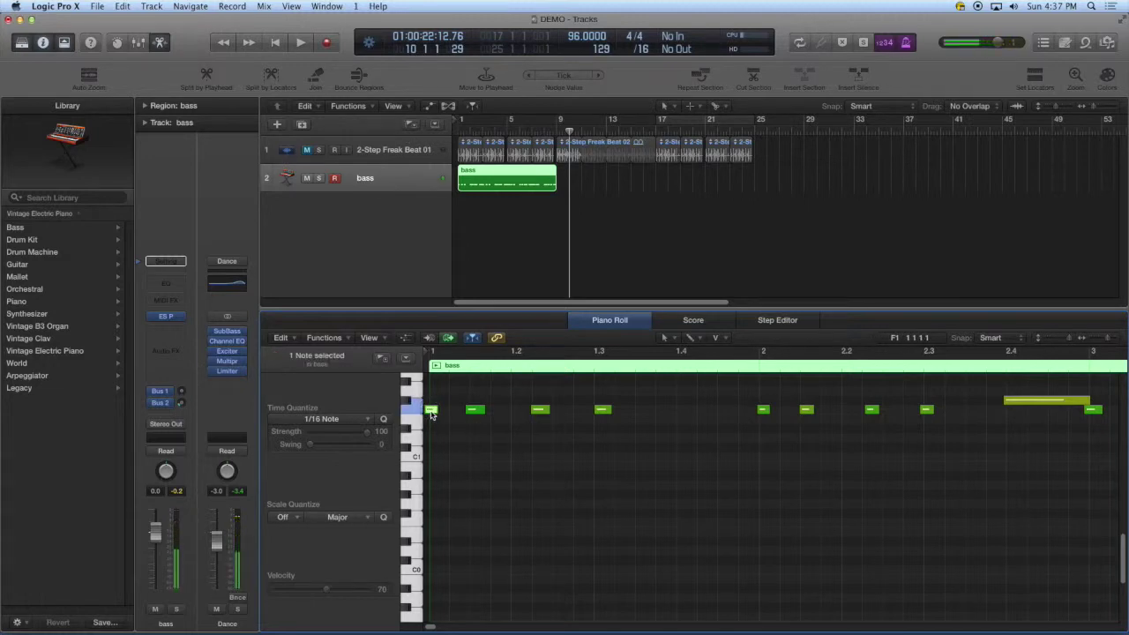
pyautogui.click(431, 411)
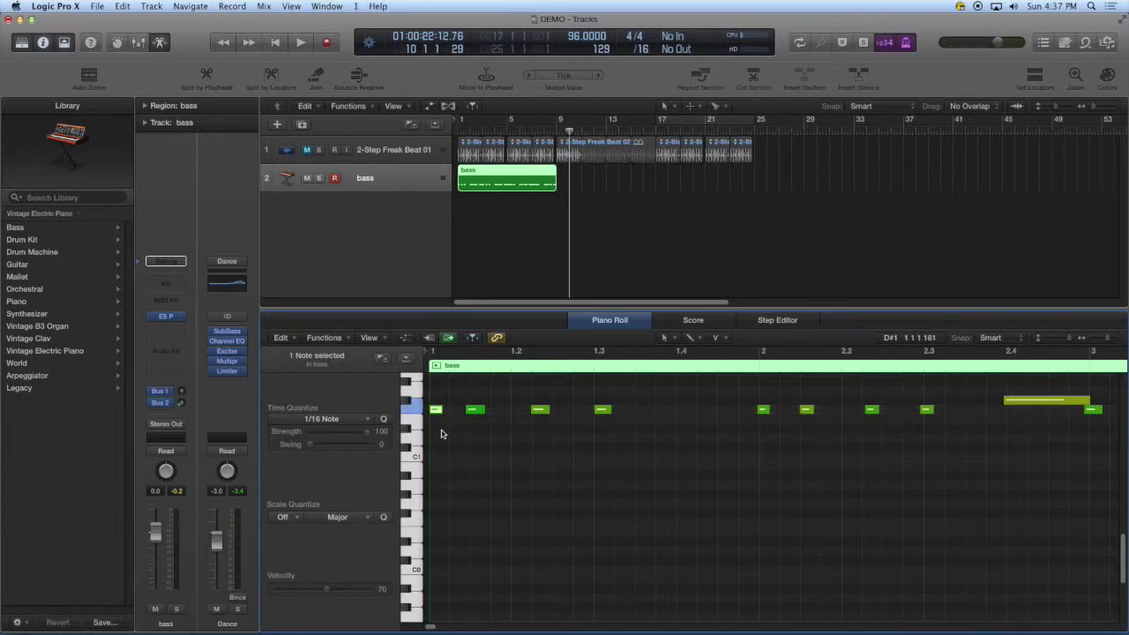
pyautogui.click(475, 410)
pyautogui.moveTo(467, 415); pyautogui.dragTo(515, 434)
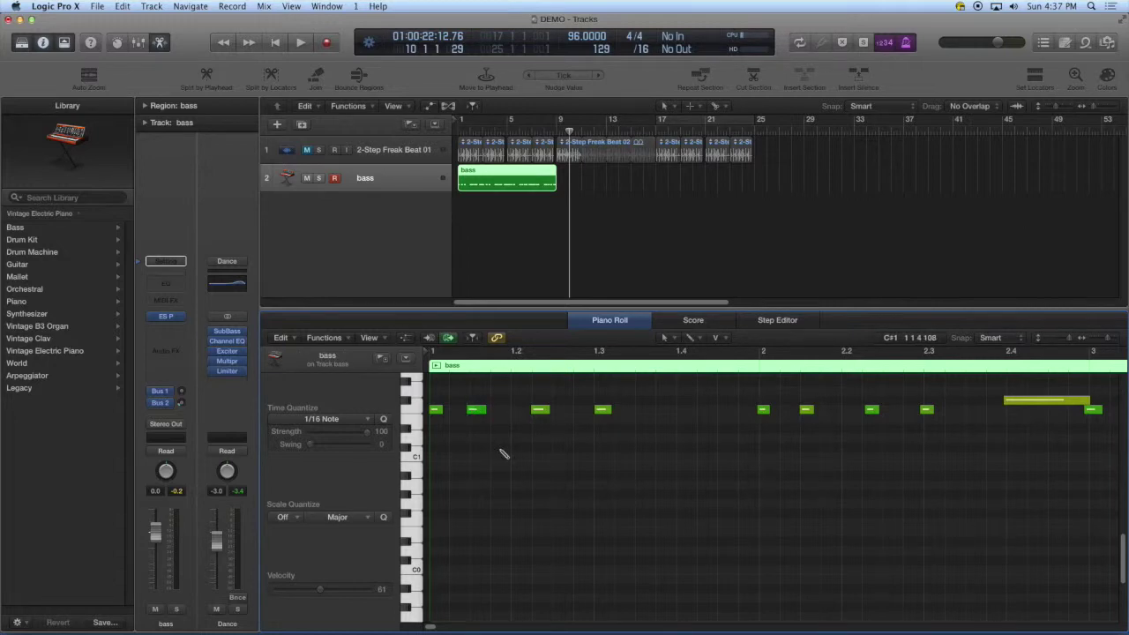
# Select all 36 bass notes, quantize them to 1/16 note, and play the line back.
pyautogui.press('super+a')
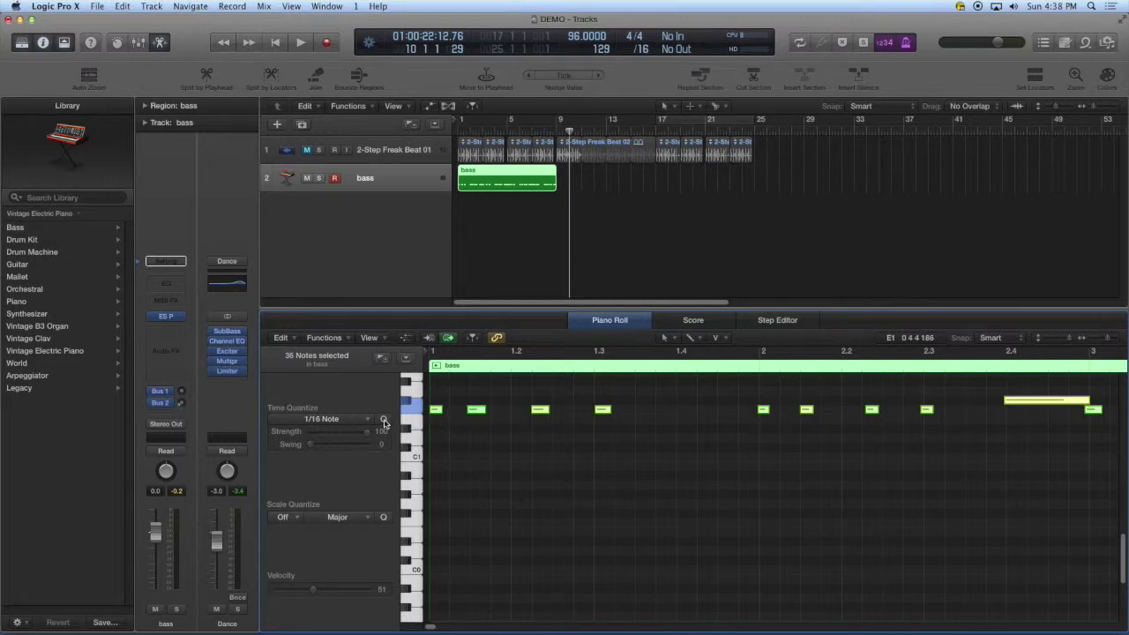
pyautogui.click(384, 419)
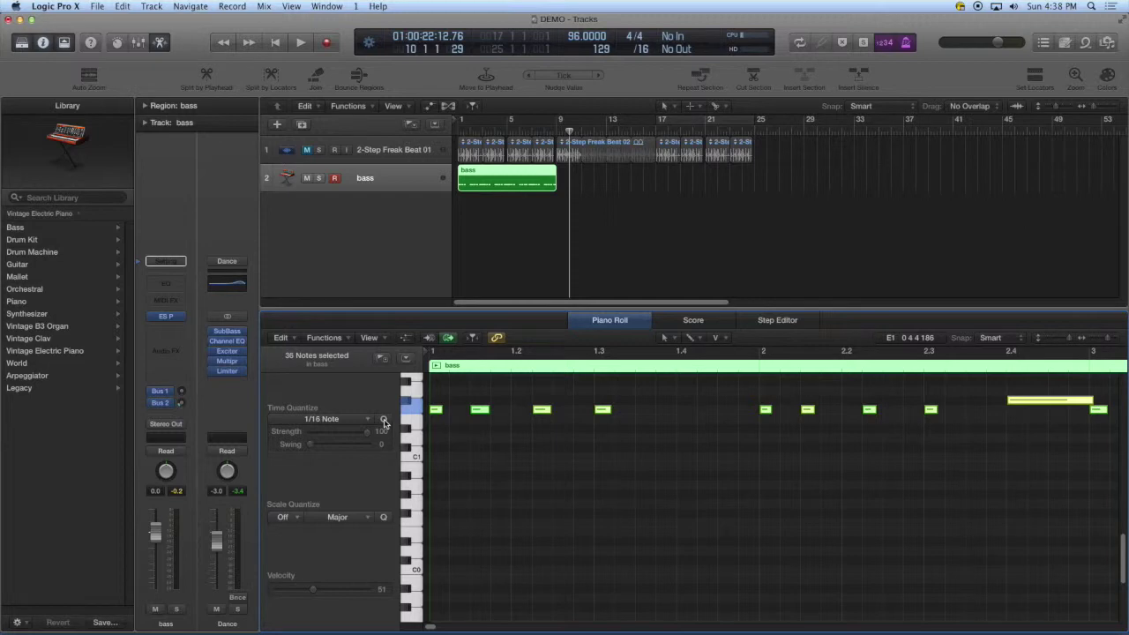
pyautogui.press('Return')
pyautogui.press('space')
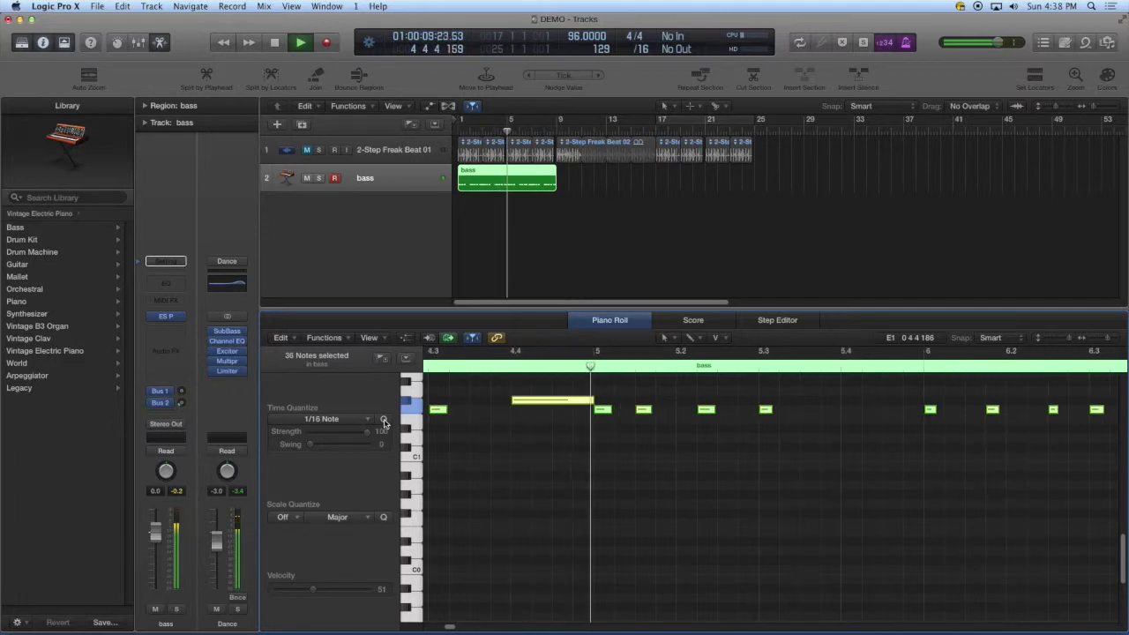
pyautogui.press('space')
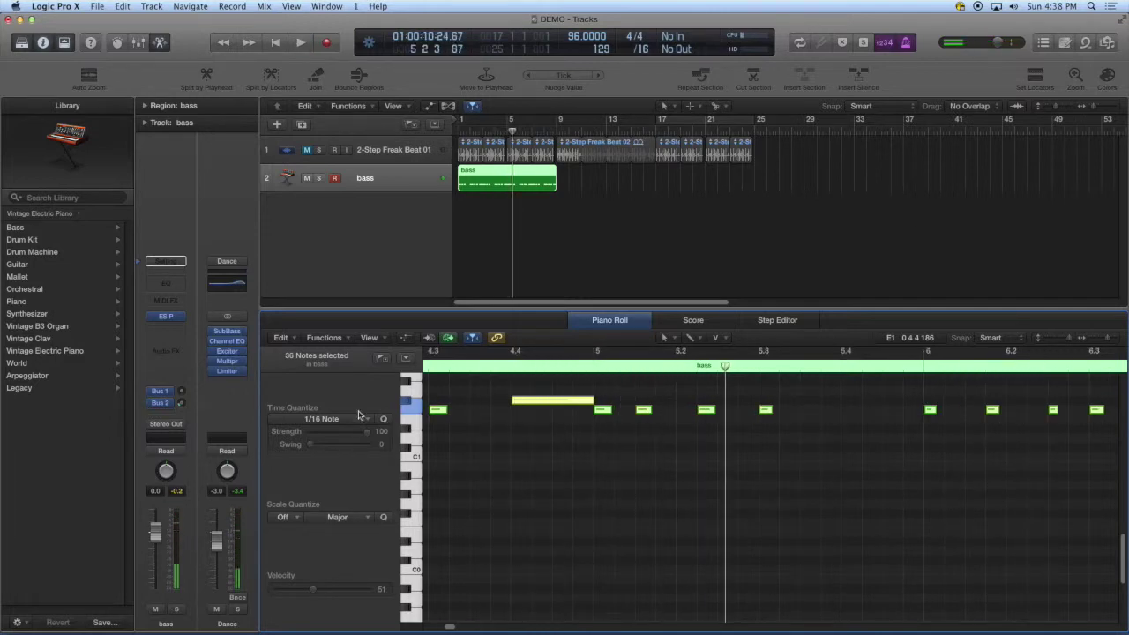
# Unmute the drum loop and play drums with the quantized bass from the start.
pyautogui.click(307, 151)
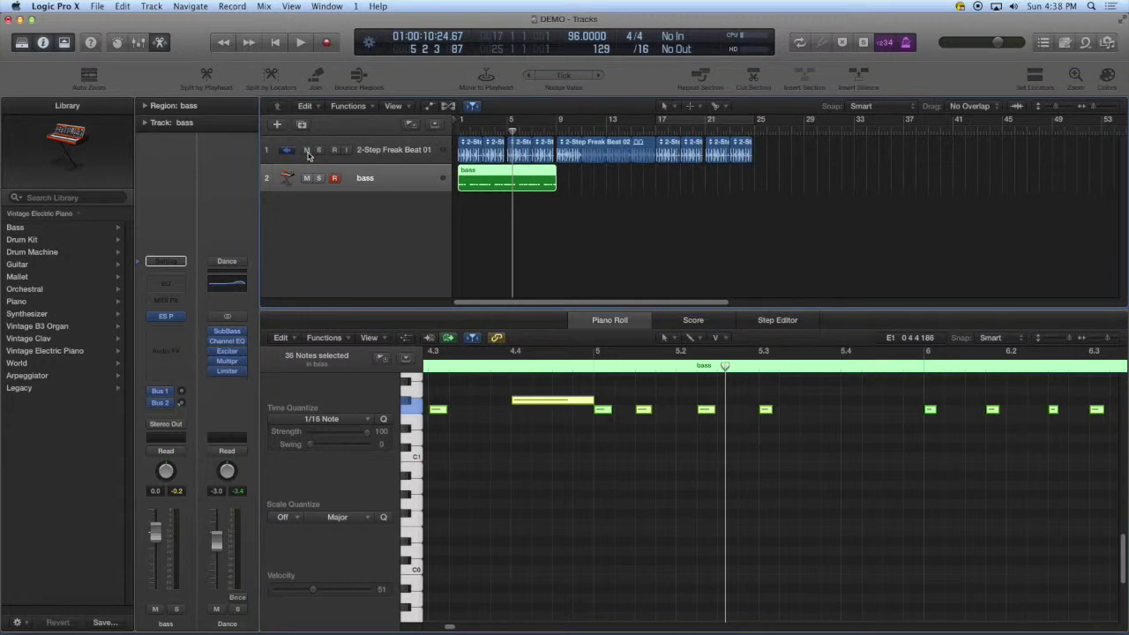
pyautogui.press('Return')
pyautogui.press('space')
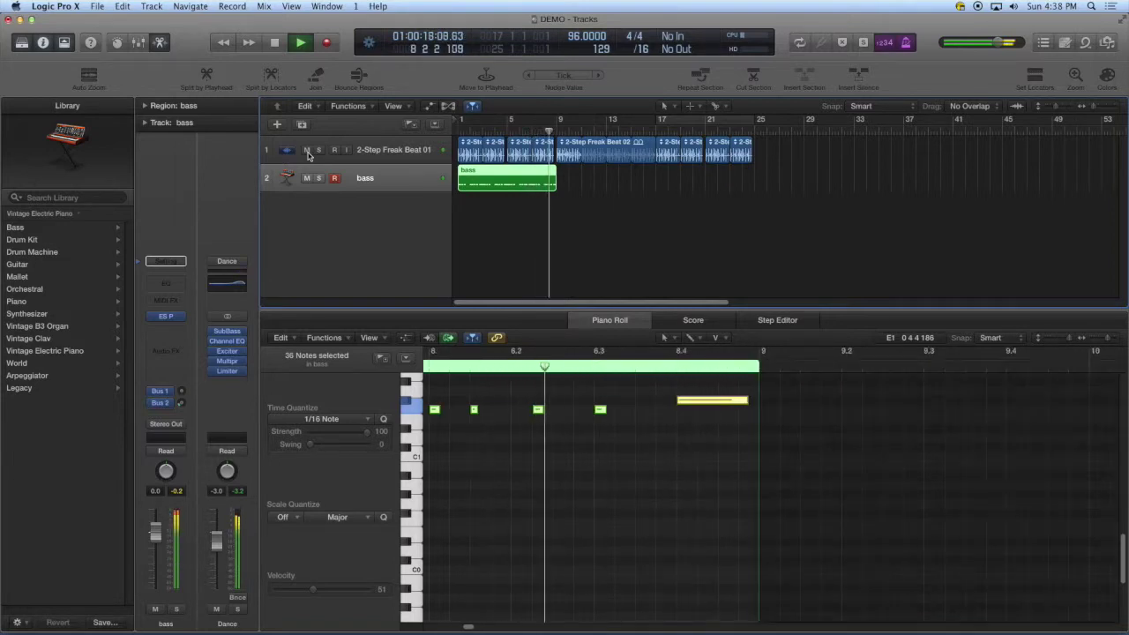
pyautogui.press('space')
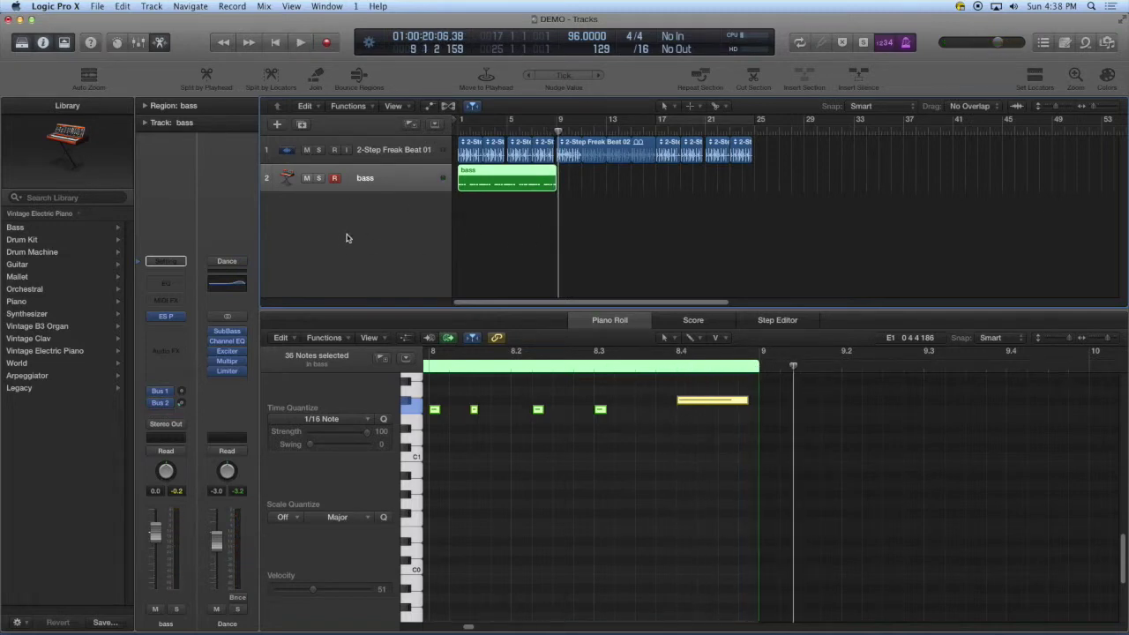
# Scroll back to bar 1 and nudge the bar 1.3 note, leaving it at F1.
pyautogui.hscroll(-5, 529, 388)
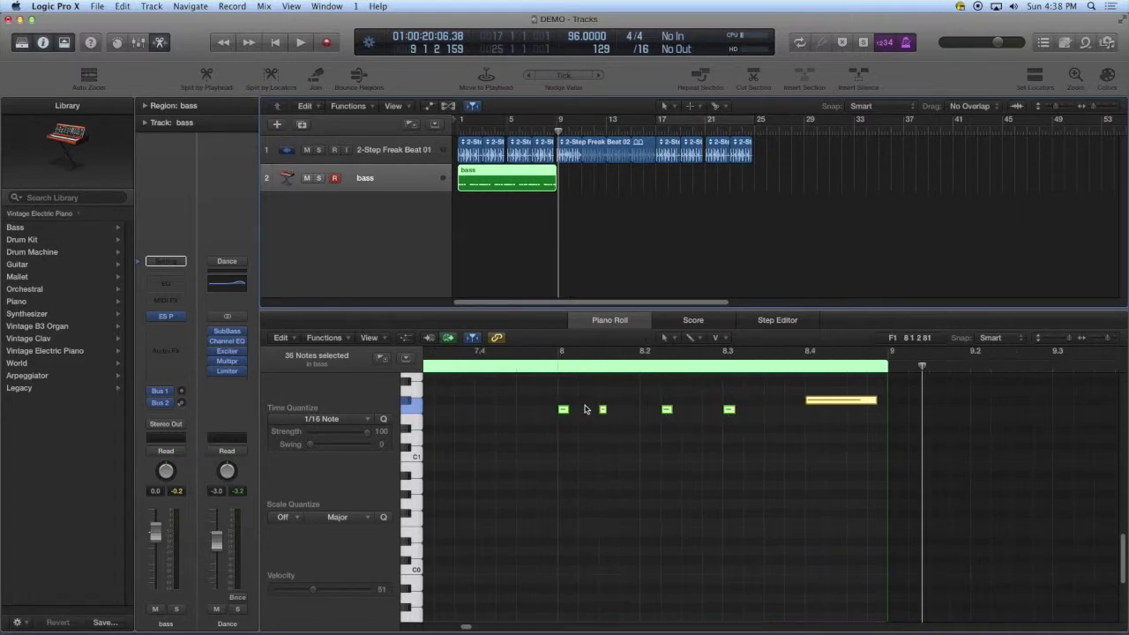
pyautogui.hscroll(-5, 574, 402)
pyautogui.hscroll(-3, 574, 402)
pyautogui.hscroll(-3, 567, 396)
pyautogui.hscroll(-3, 559, 396)
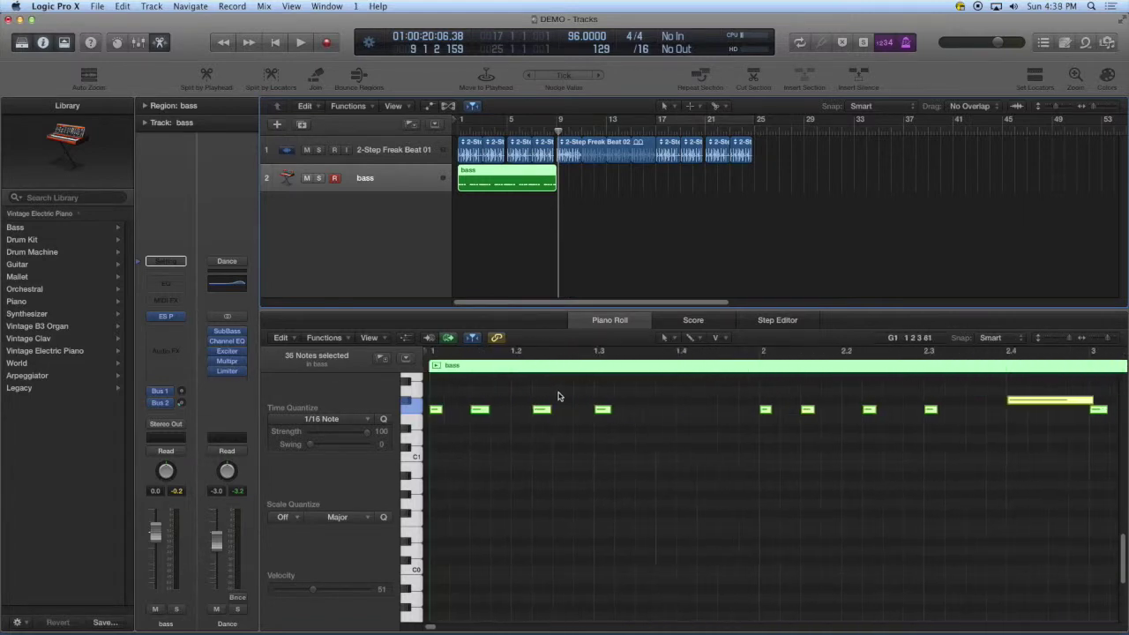
pyautogui.hscroll(-3, 556, 395)
pyautogui.click(601, 410)
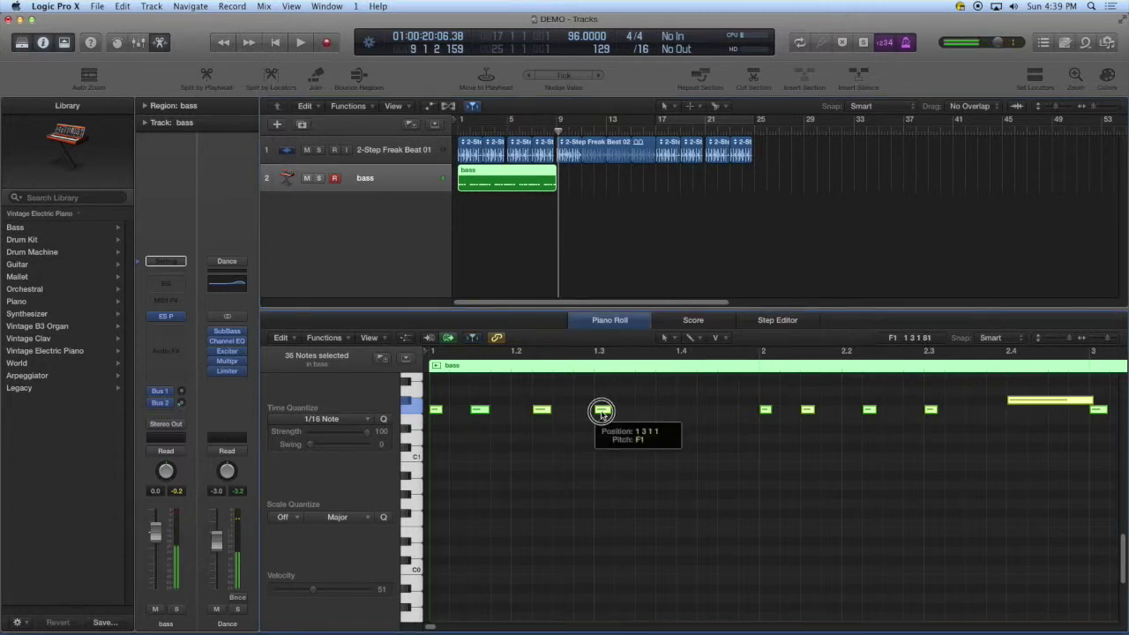
pyautogui.moveTo(601, 410); pyautogui.dragTo(602, 410)
pyautogui.click(602, 410)
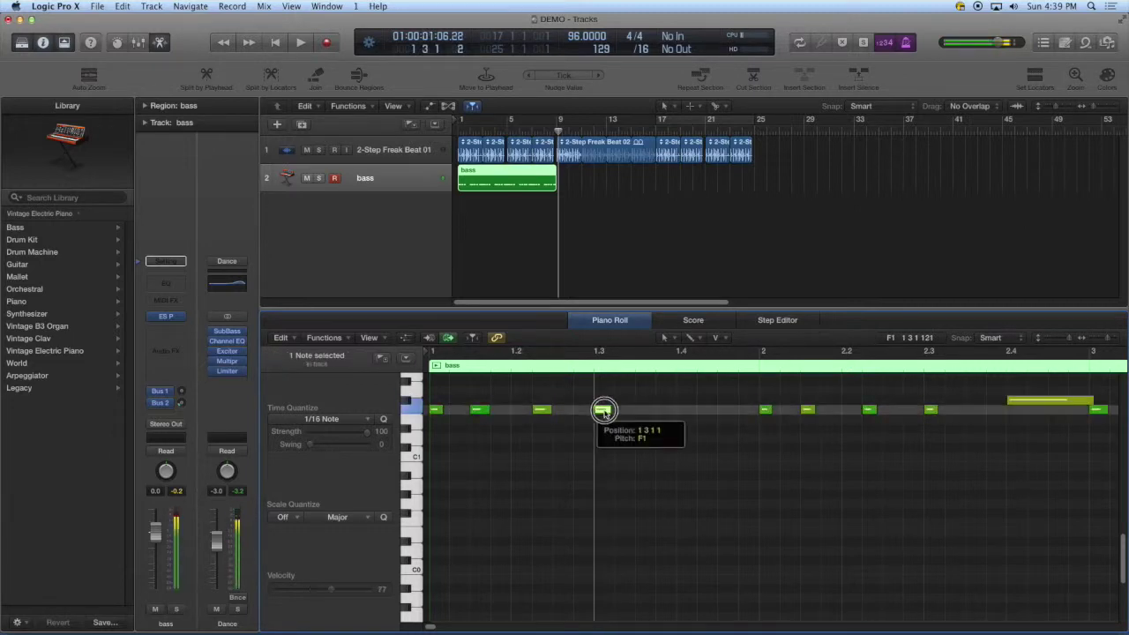
pyautogui.moveTo(603, 412); pyautogui.dragTo(606, 410)
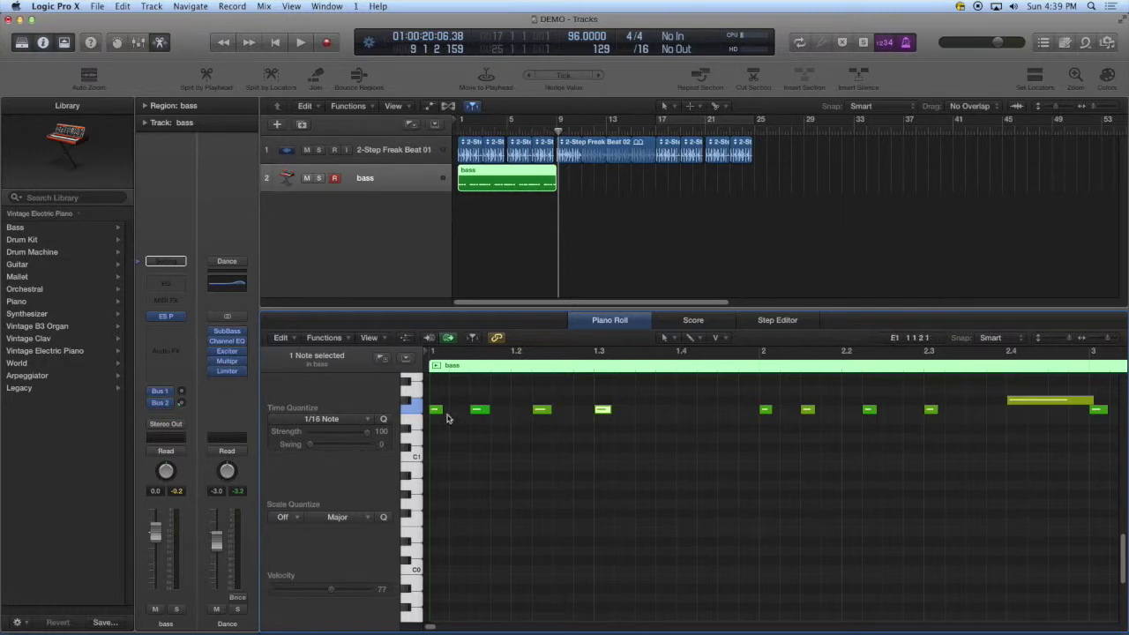
# Lengthen the notes at bar 1 and bar 2; slightly shorten the long note near bar 2.4.
pyautogui.click(435, 411)
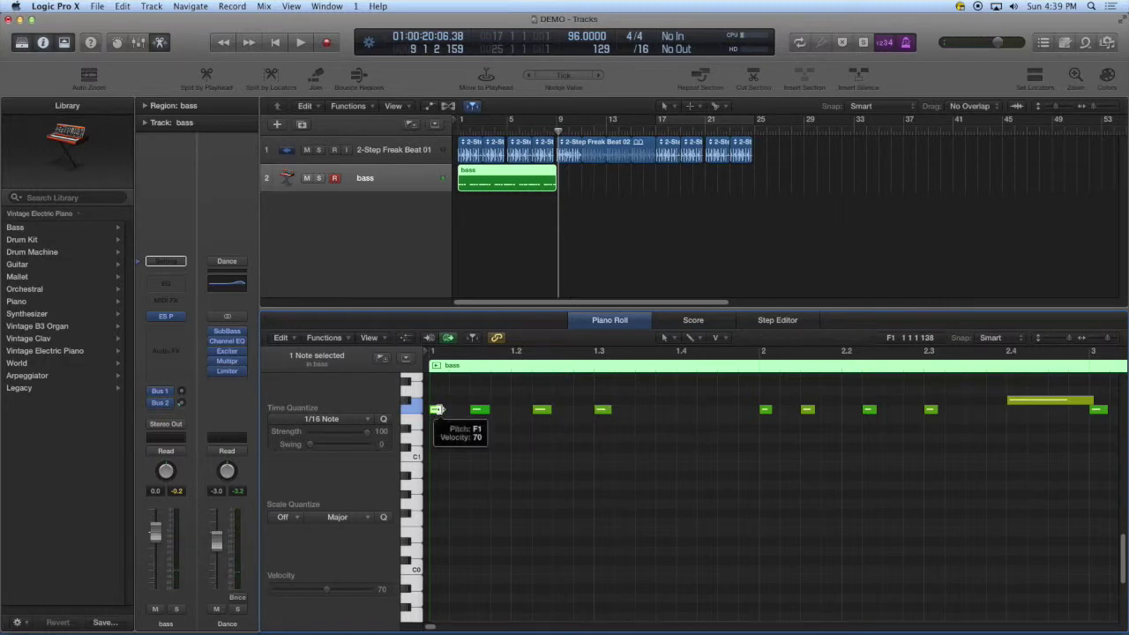
pyautogui.moveTo(438, 410); pyautogui.dragTo(457, 413)
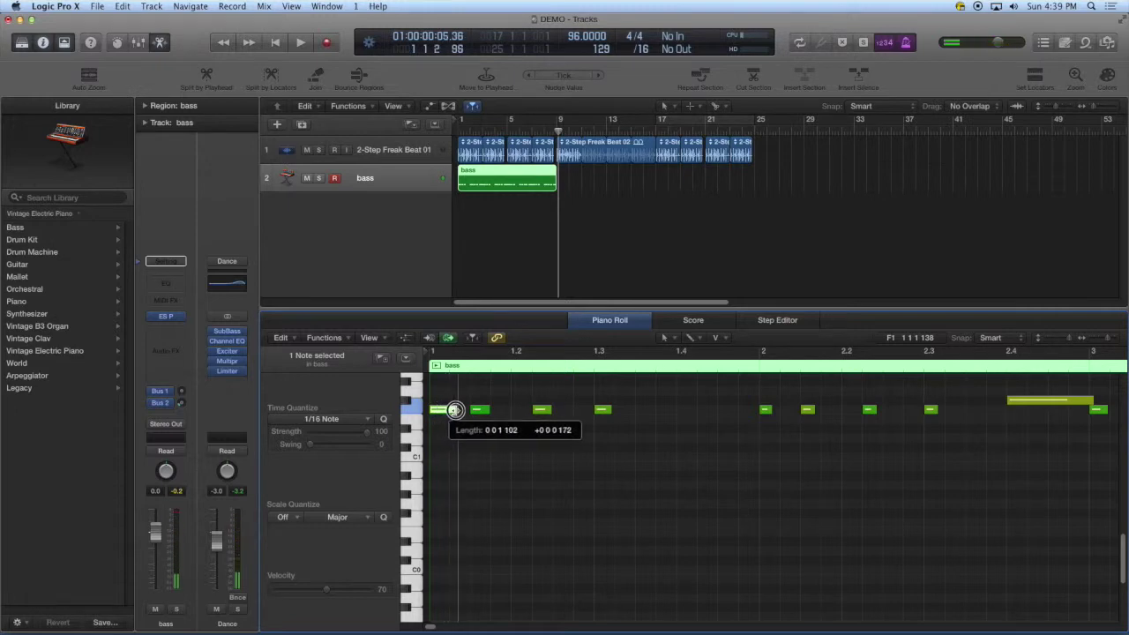
pyautogui.click(766, 410)
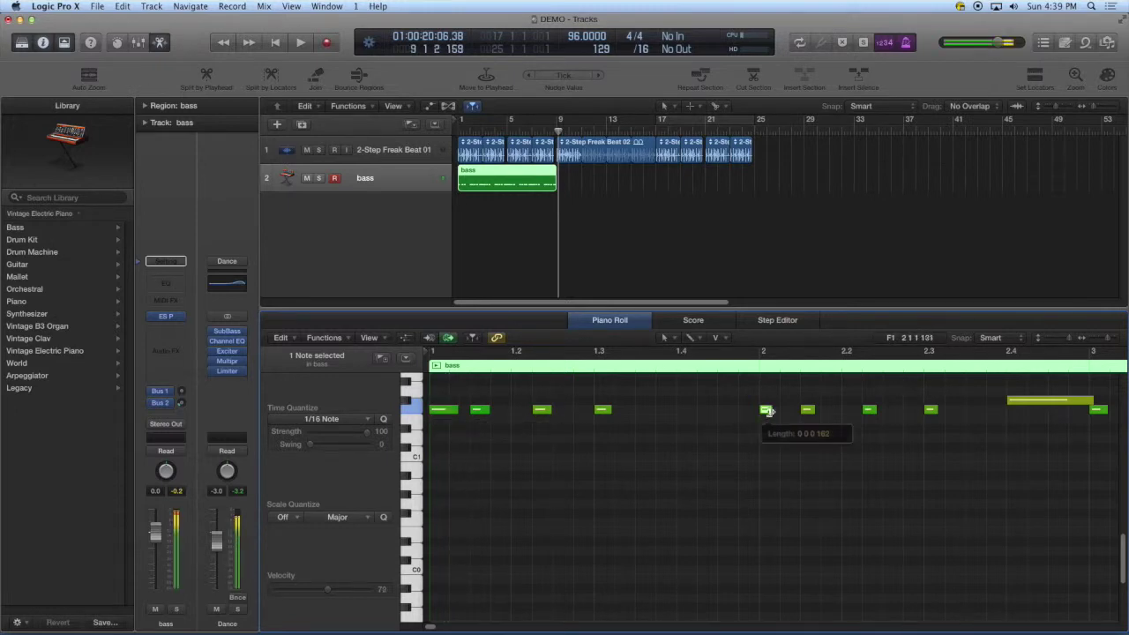
pyautogui.moveTo(767, 410); pyautogui.dragTo(784, 410)
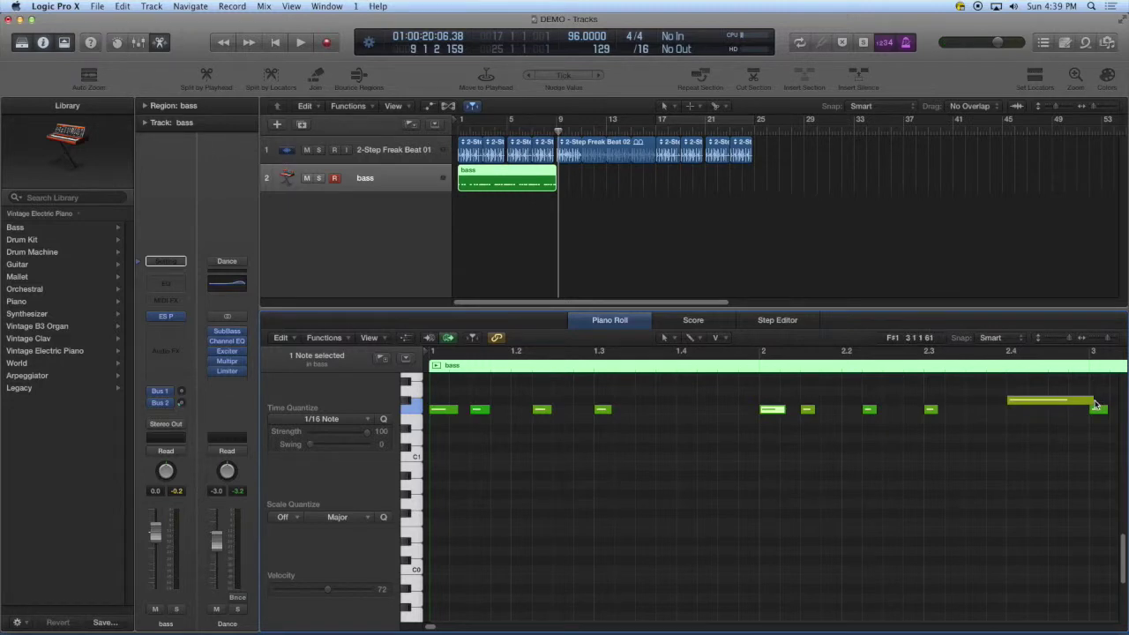
pyautogui.moveTo(1092, 401); pyautogui.dragTo(1087, 401)
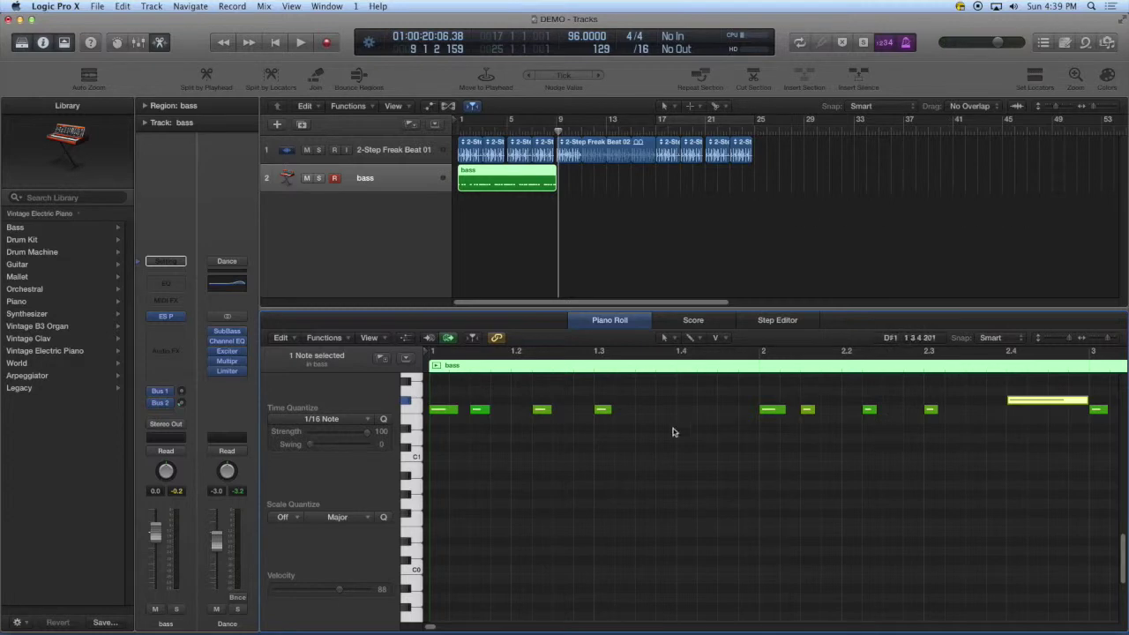
pyautogui.scroll(5, 689, 424)
pyautogui.scroll(1, 689, 424)
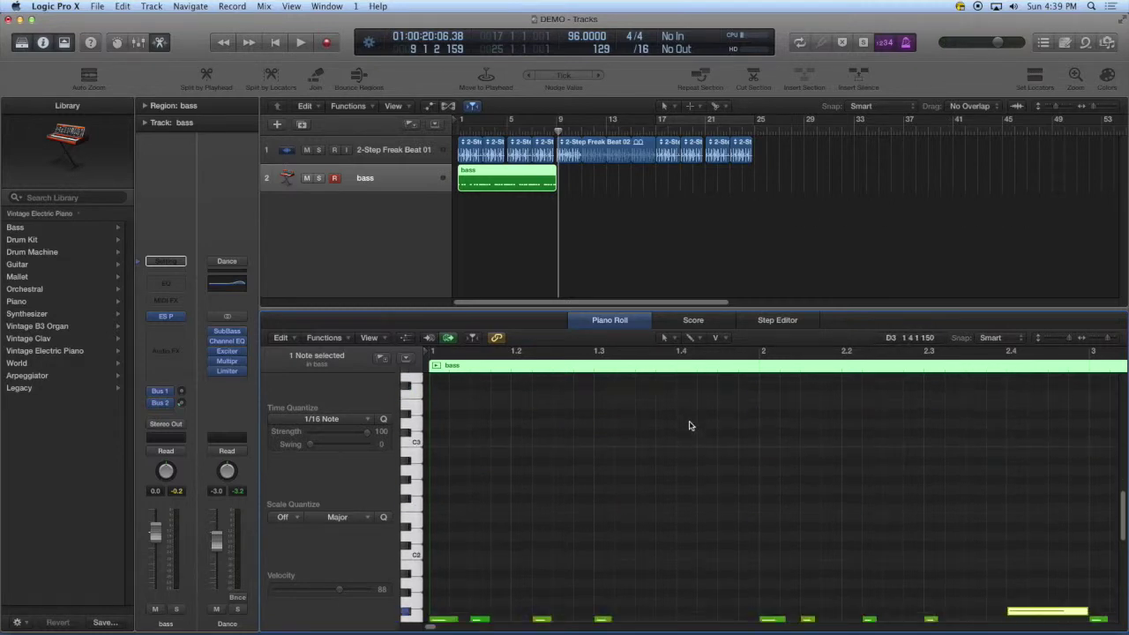
pyautogui.scroll(-5, 689, 424)
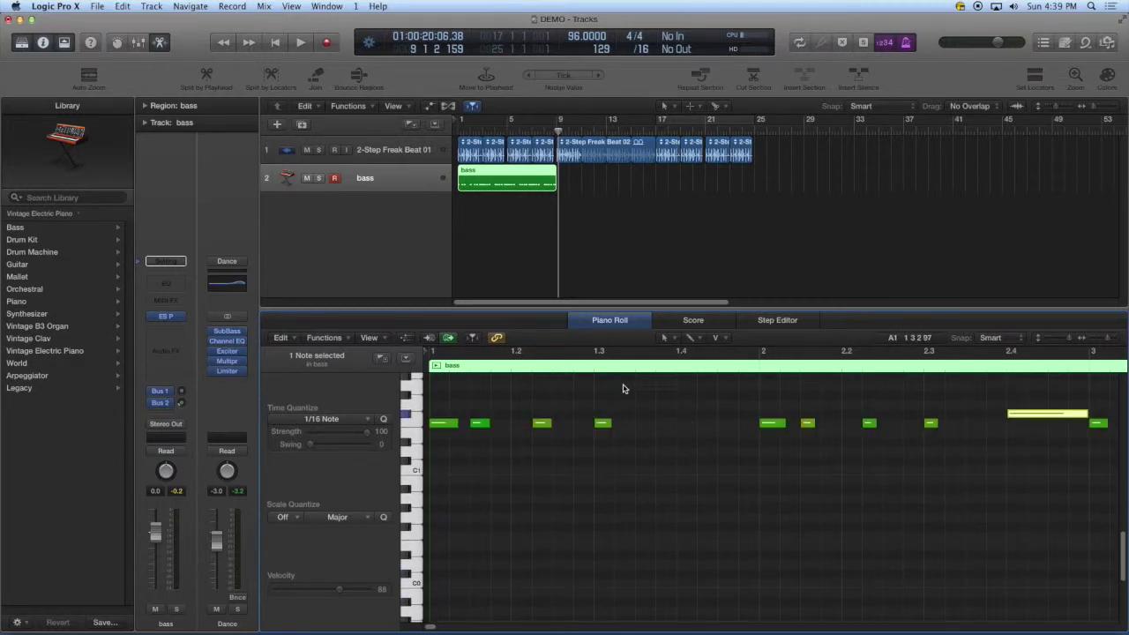
pyautogui.press('Return')
pyautogui.press('space')
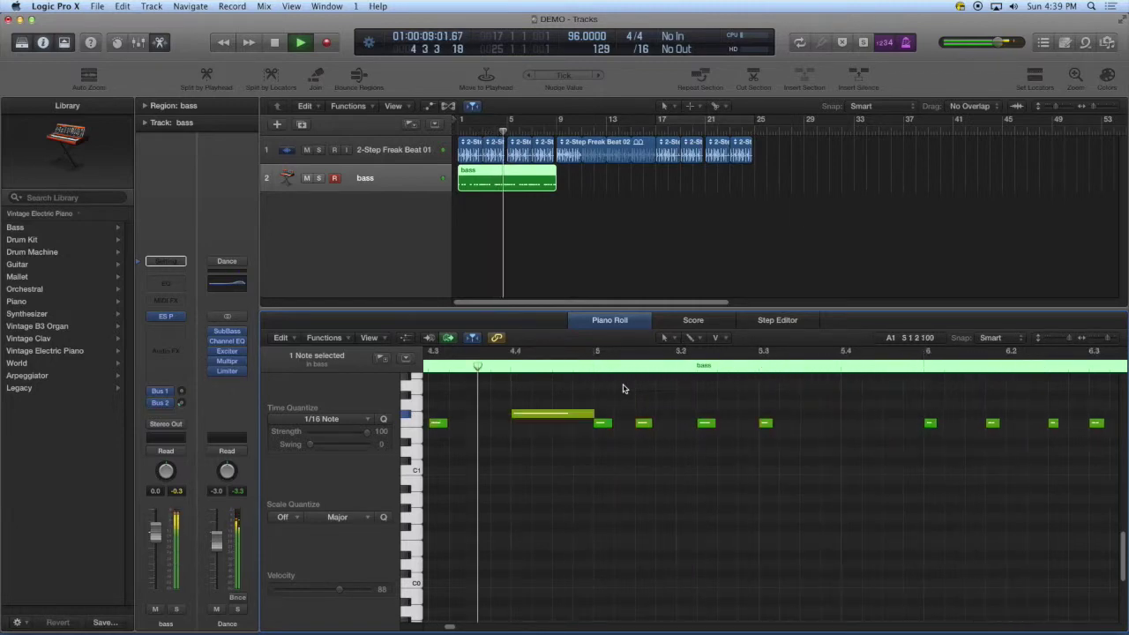
pyautogui.press('space')
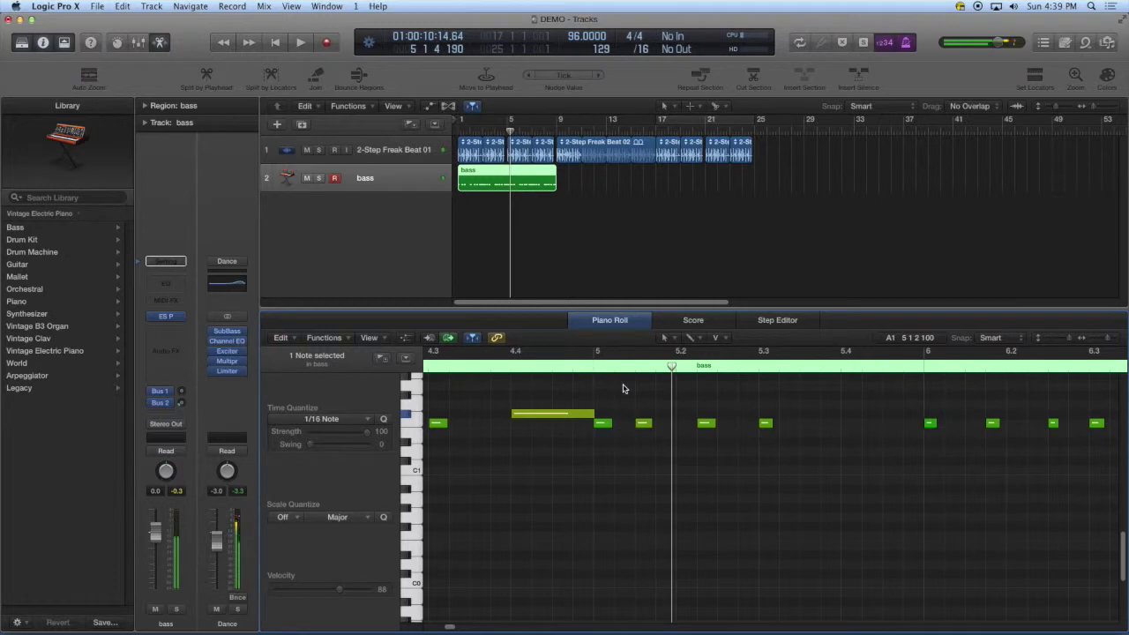
pyautogui.press('Return')
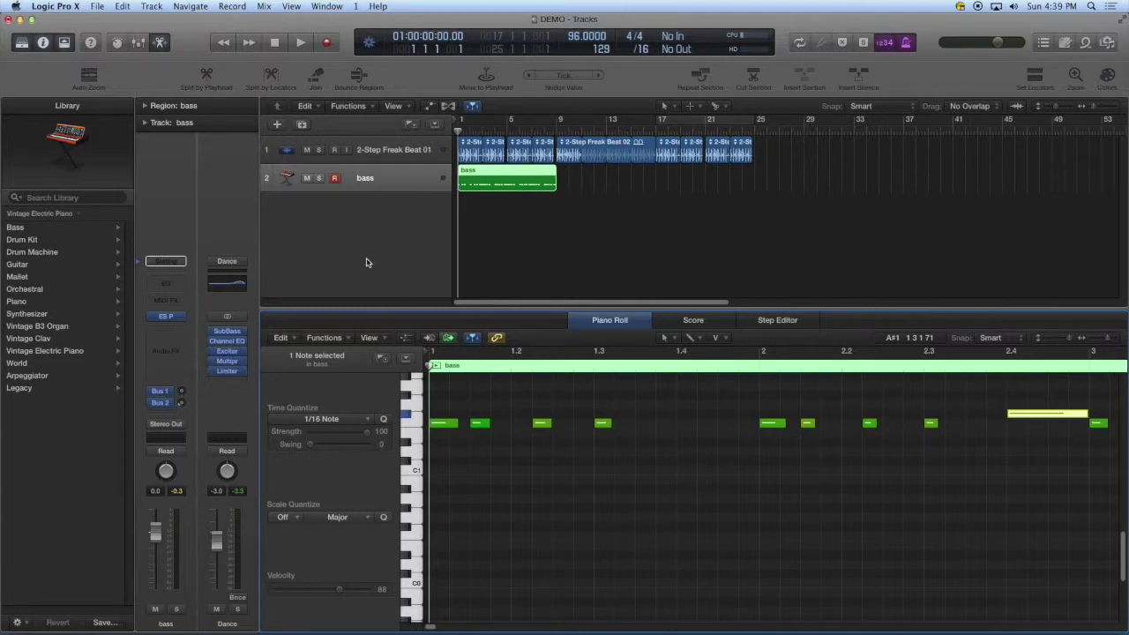
# Create a third software instrument track (Classic Electric Piano), then mute tracks 1 and 2.
pyautogui.click(278, 126)
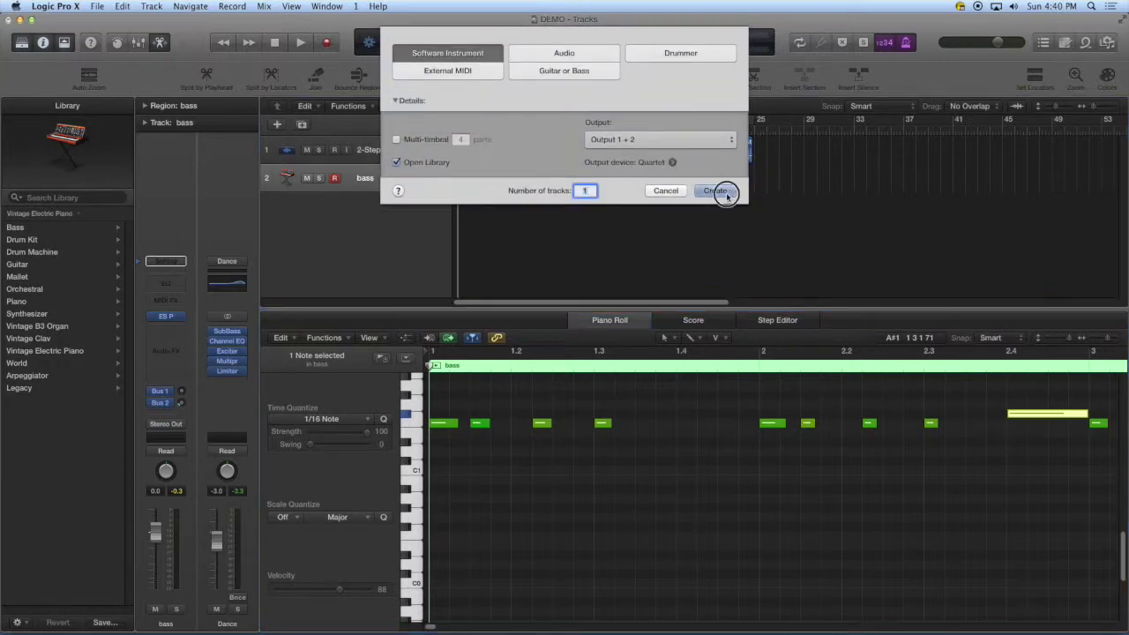
pyautogui.click(718, 191)
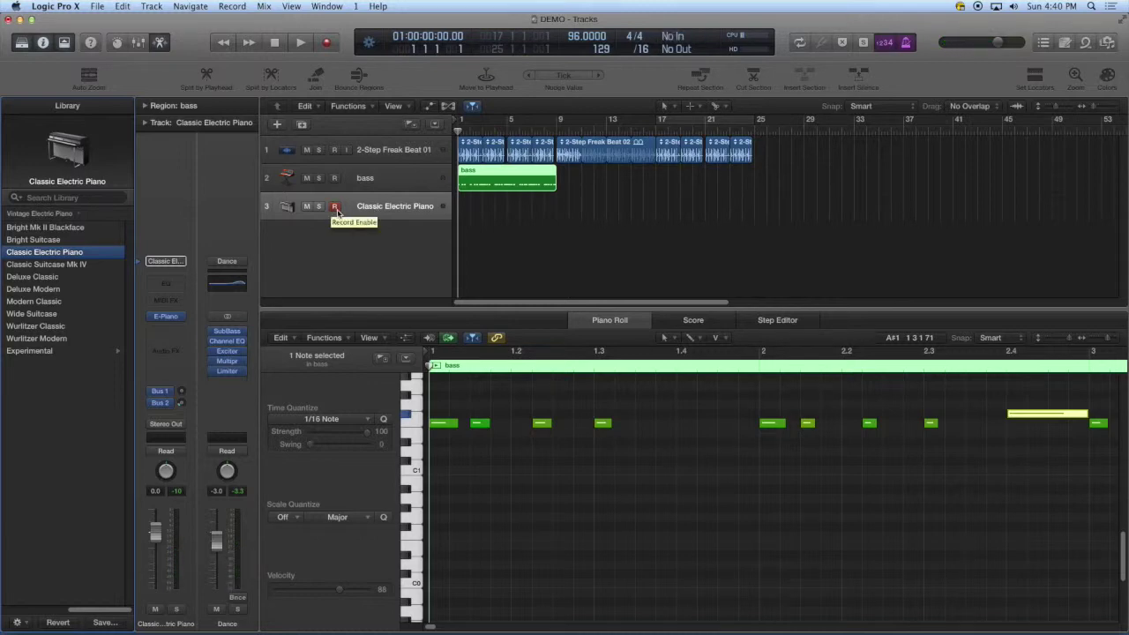
pyautogui.click(307, 152)
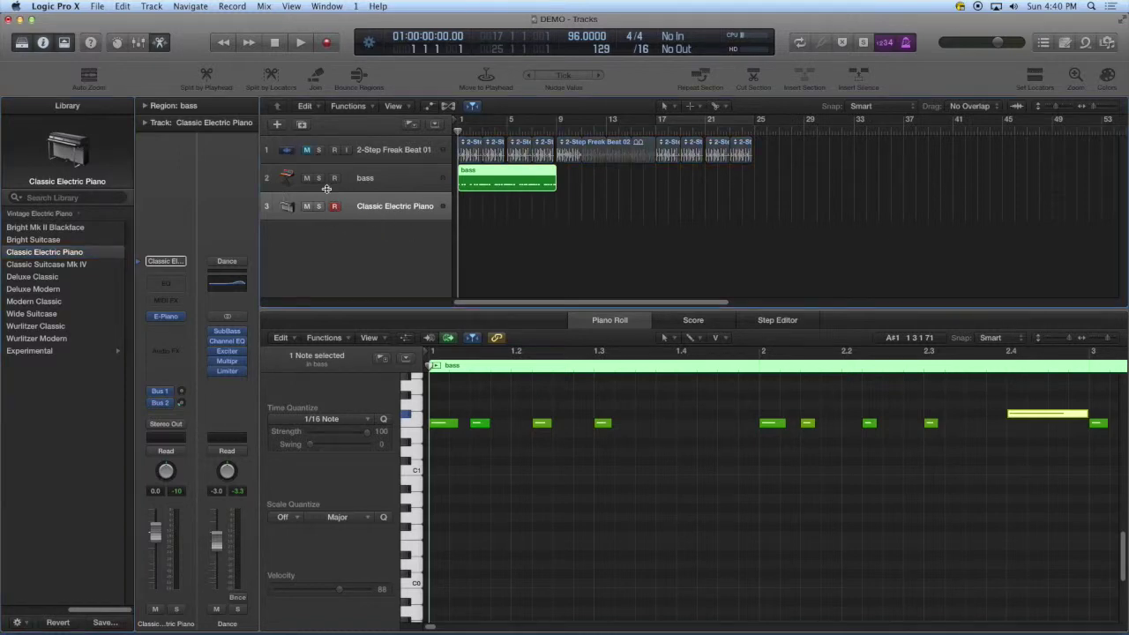
pyautogui.click(307, 179)
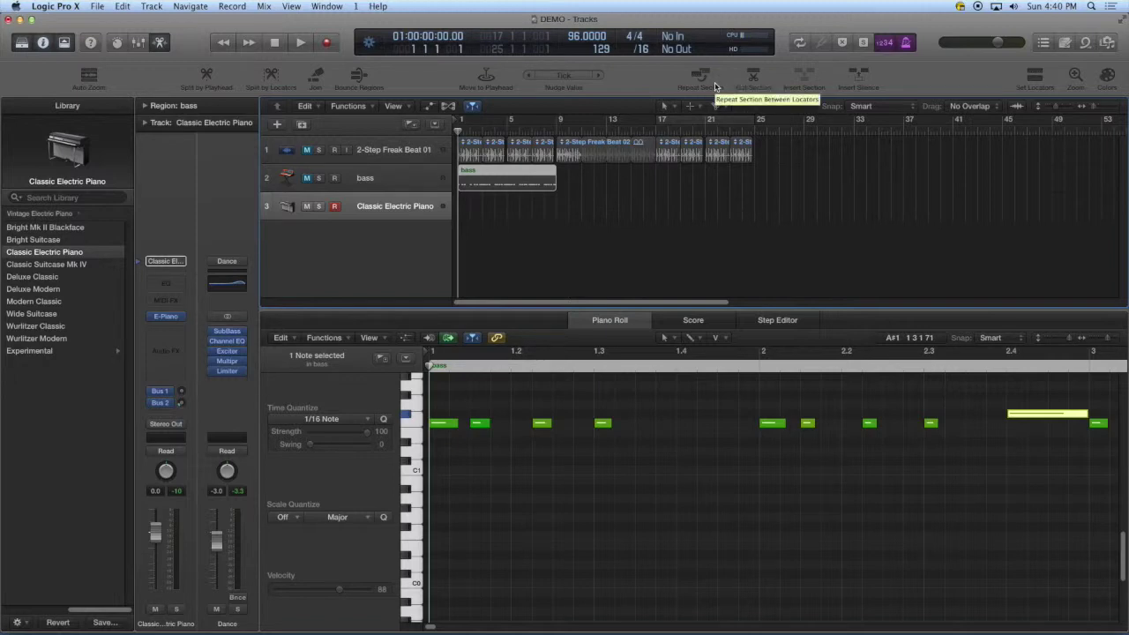
# Finish the Classic Electric Piano take and unmute the drum and bass tracks.
pyautogui.press('space')
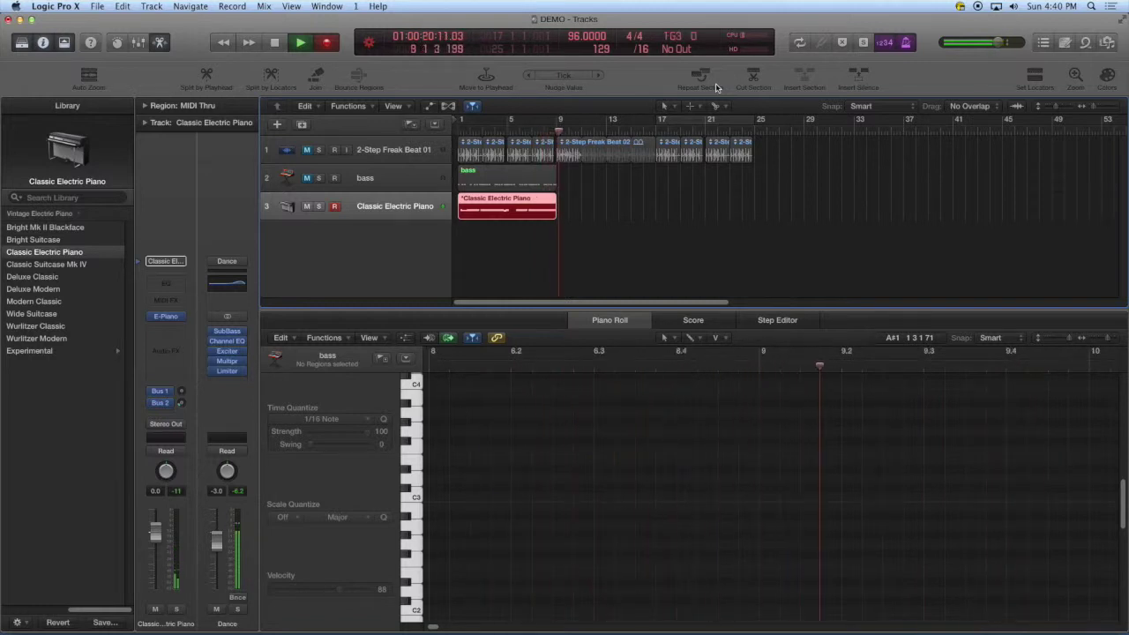
pyautogui.press('space')
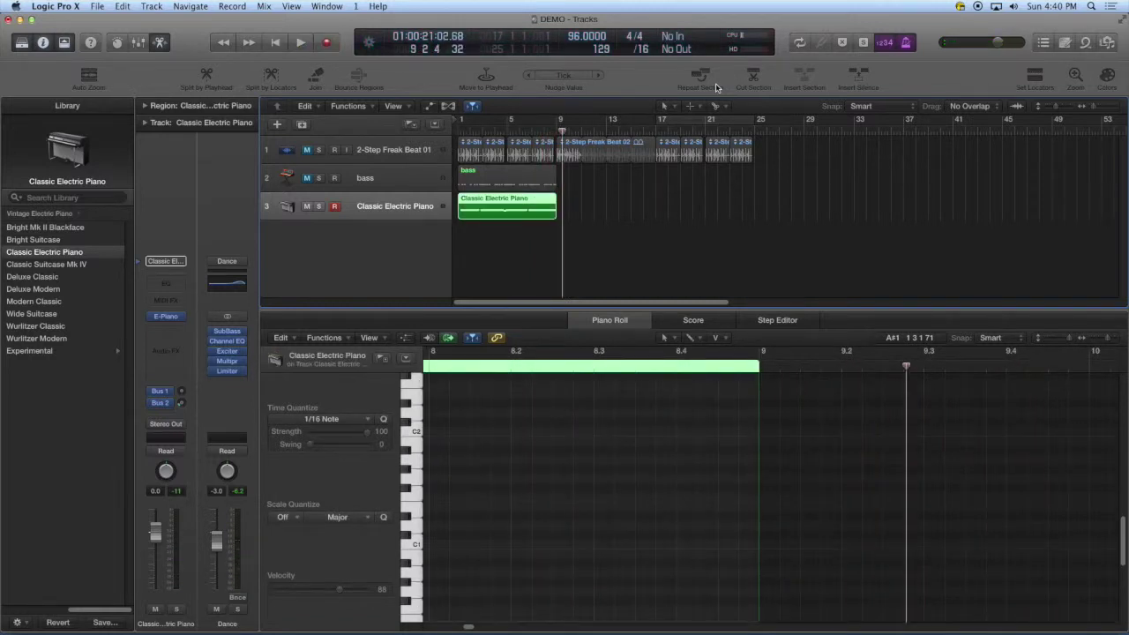
pyautogui.click(307, 178)
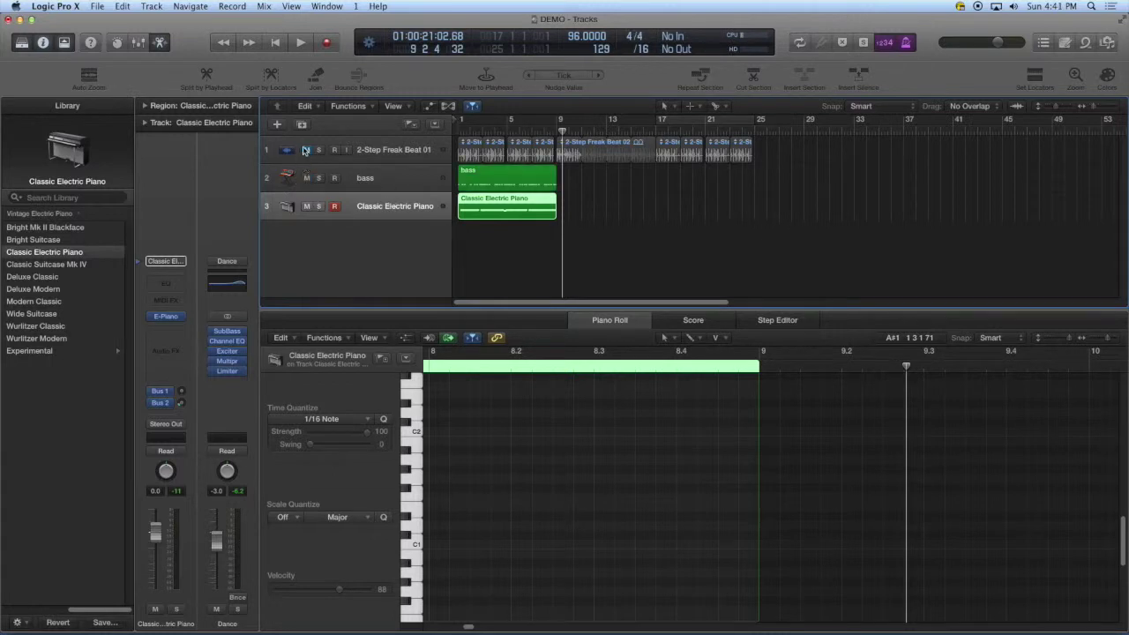
pyautogui.click(307, 150)
# Play the full three-track arrangement from the beginning, then stop.
pyautogui.press('Return')
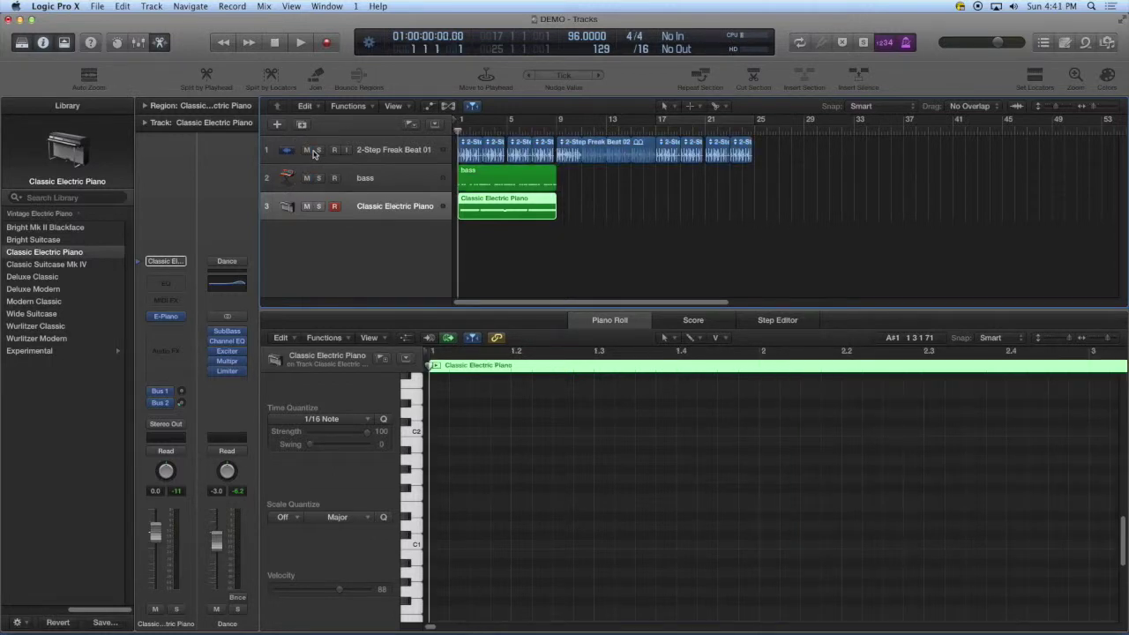
pyautogui.press('space')
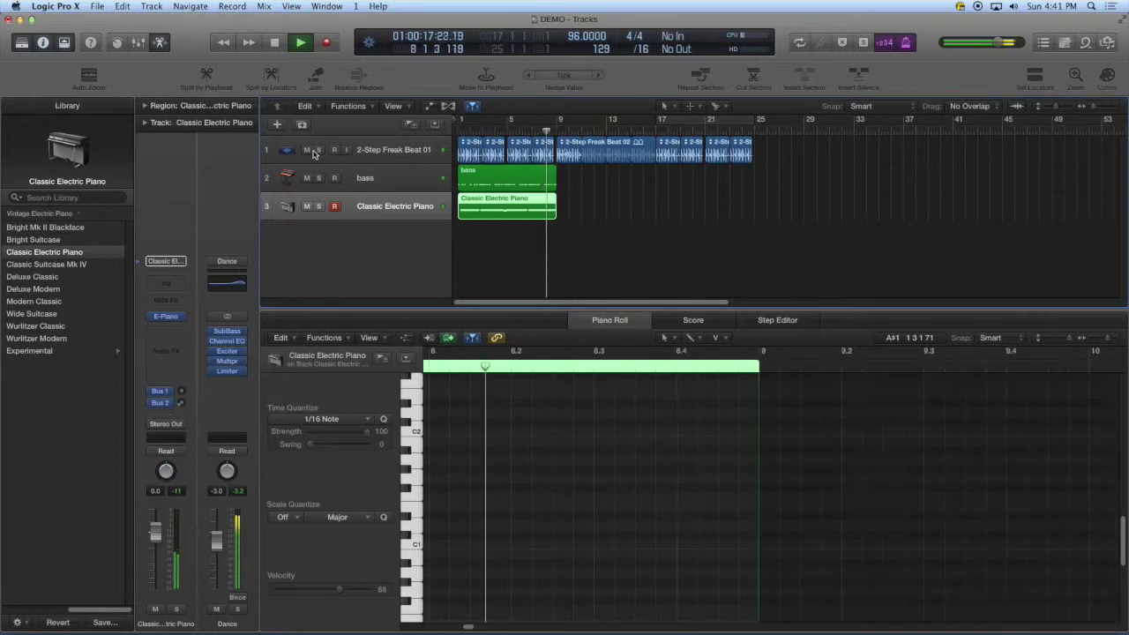
pyautogui.press('space')
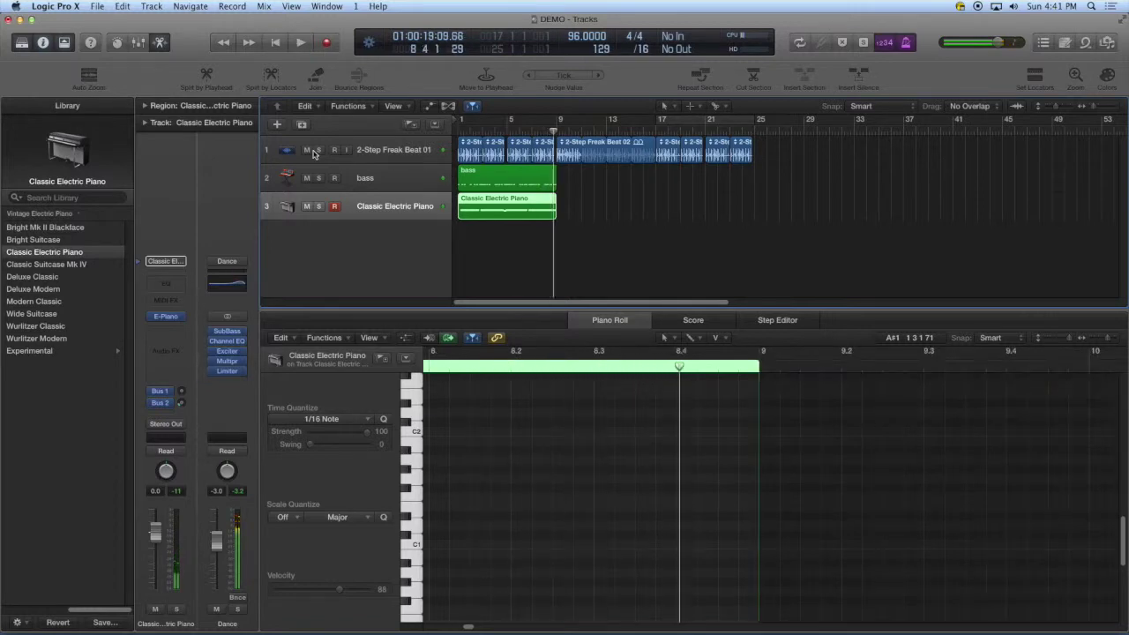
# Show the Classic Electric Piano notes in an enlarged piano roll zoomed out to the whole part.
pyautogui.doubleClick(518, 203)
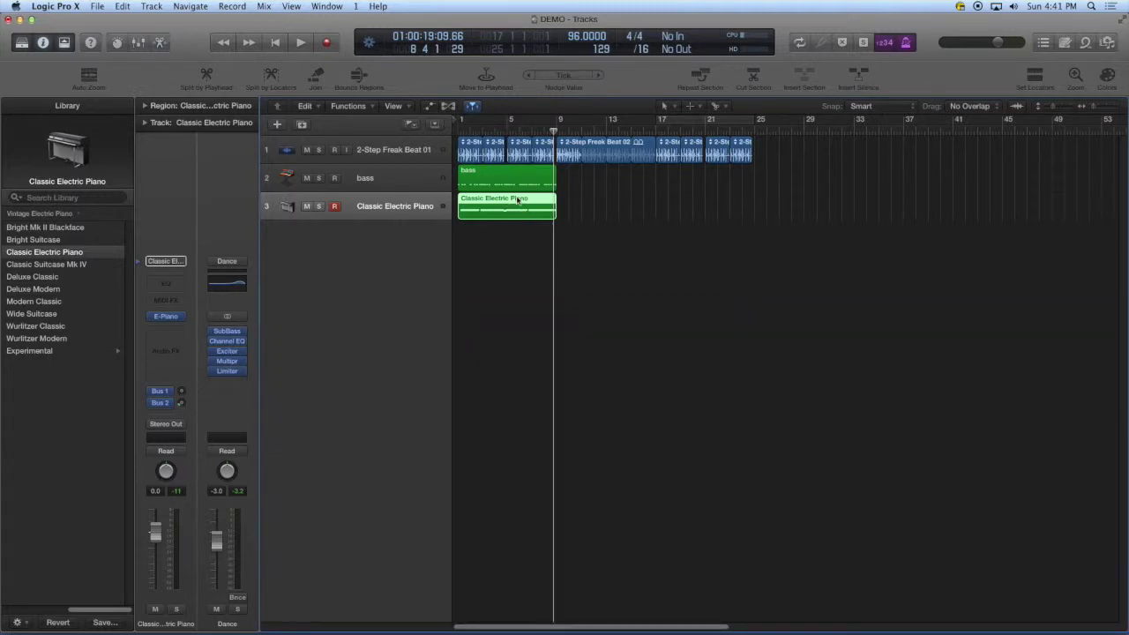
pyautogui.doubleClick(518, 201)
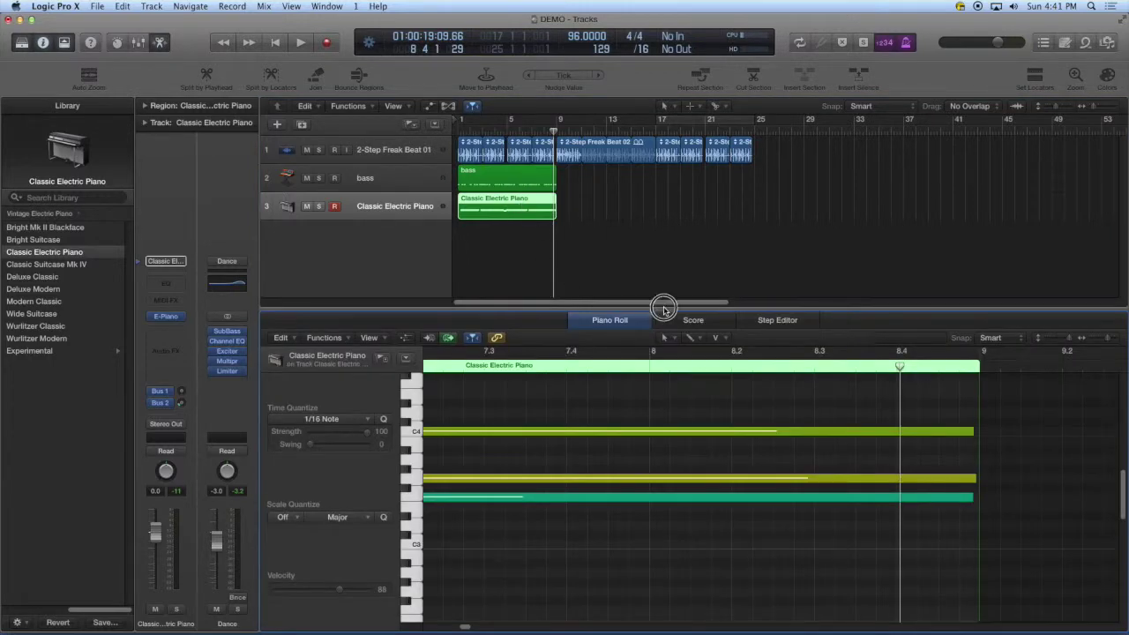
pyautogui.moveTo(663, 307); pyautogui.dragTo(660, 224)
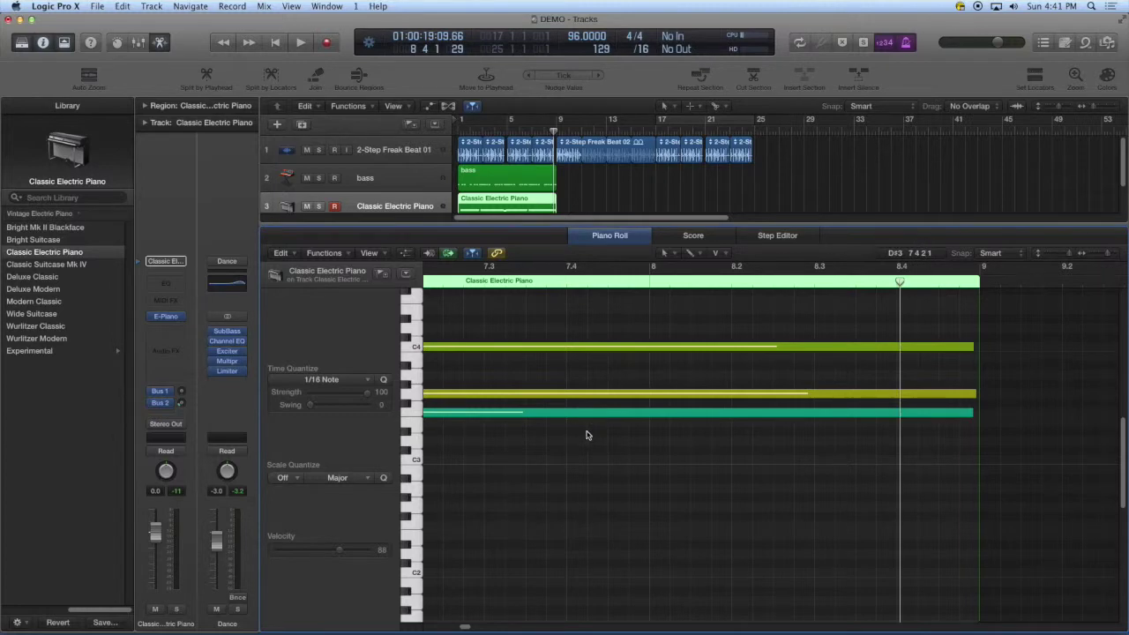
pyautogui.press('super+Left')
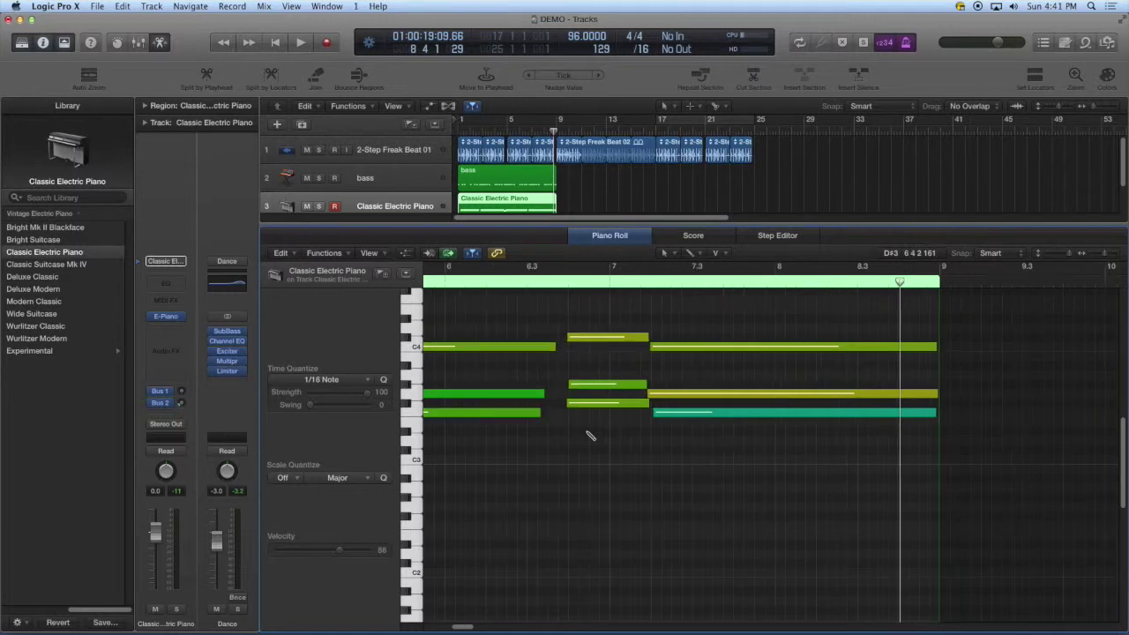
pyautogui.press('super+Left')
pyautogui.press('super+Left')
pyautogui.press('super+Left')
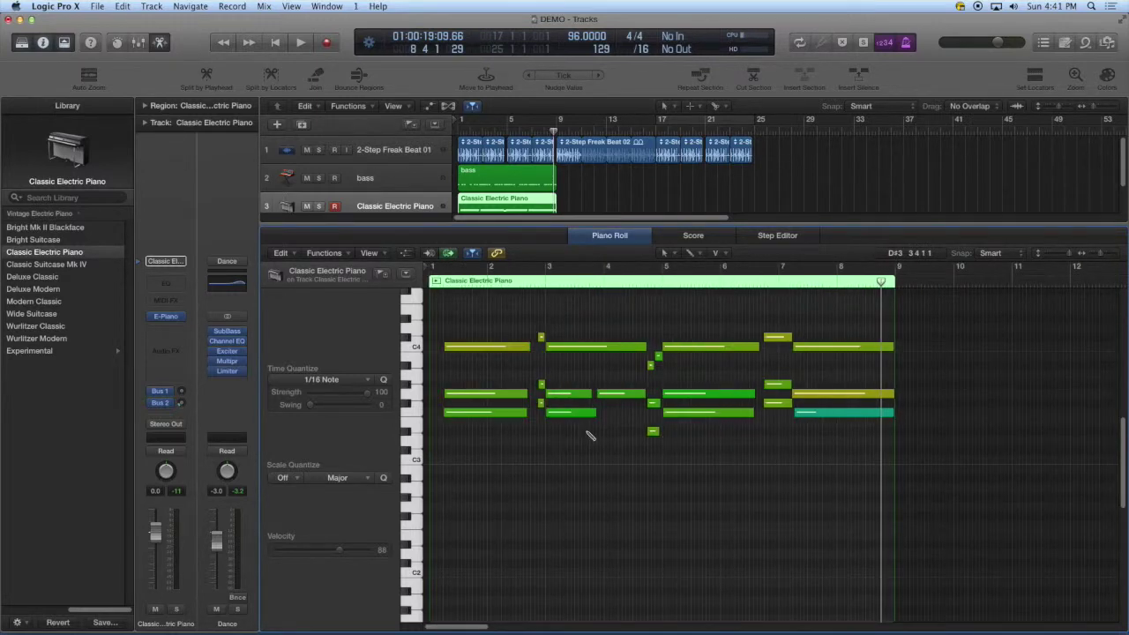
# Select the long C4 note near bar 5, then replay the part from the start.
pyautogui.press('super+Right')
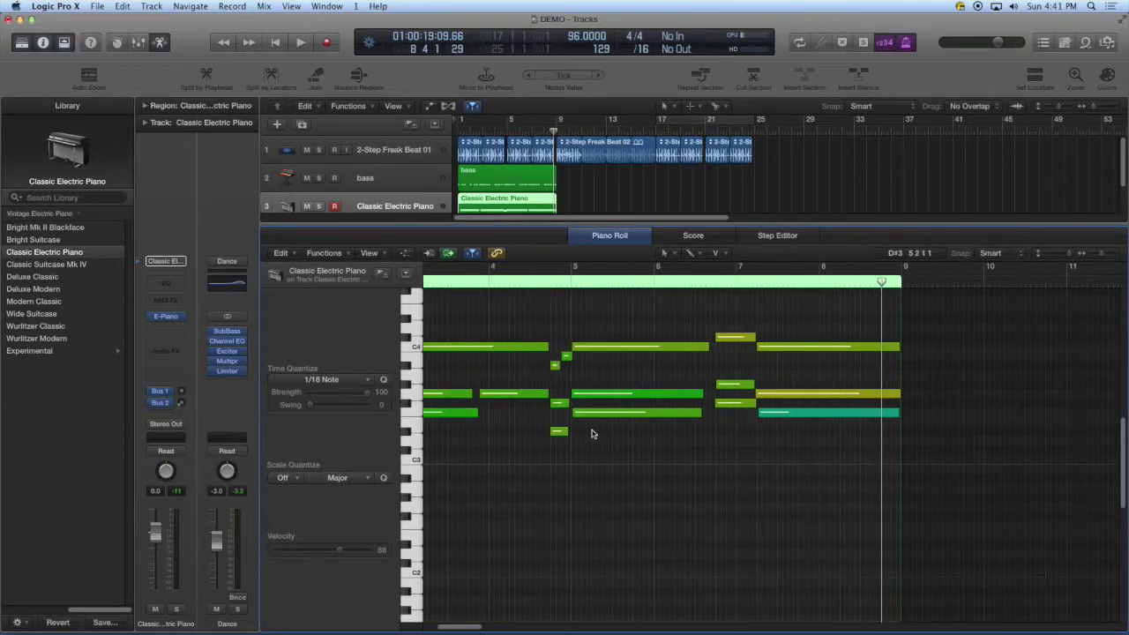
pyautogui.hscroll(-5, 593, 433)
pyautogui.hscroll(2, 608, 432)
pyautogui.hscroll(5, 610, 432)
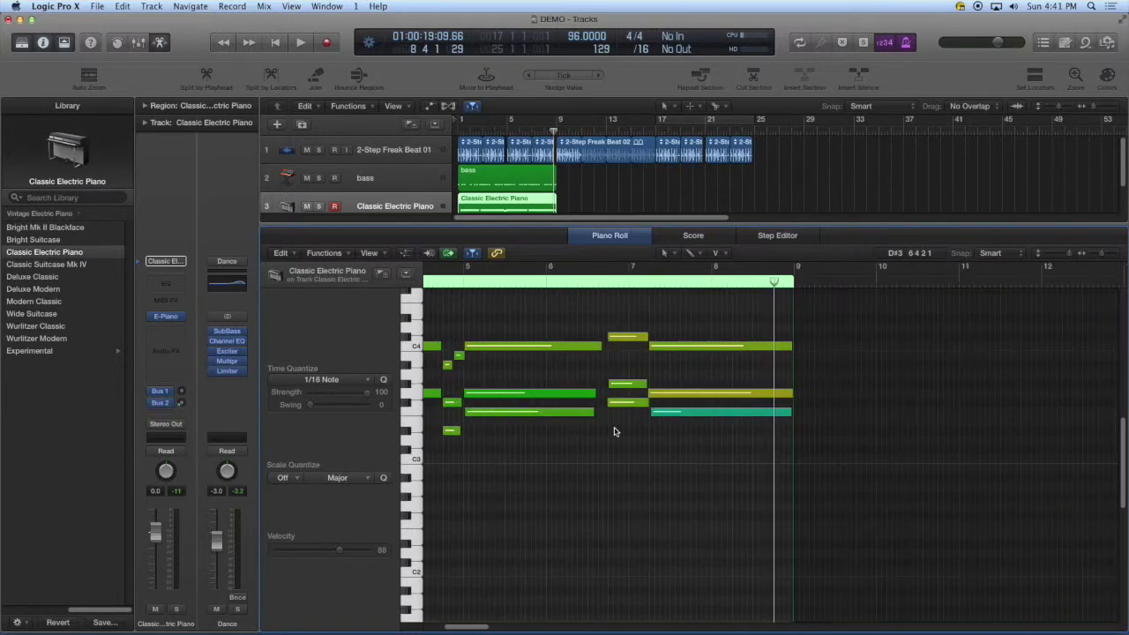
pyautogui.hscroll(-3, 612, 432)
pyautogui.click(667, 347)
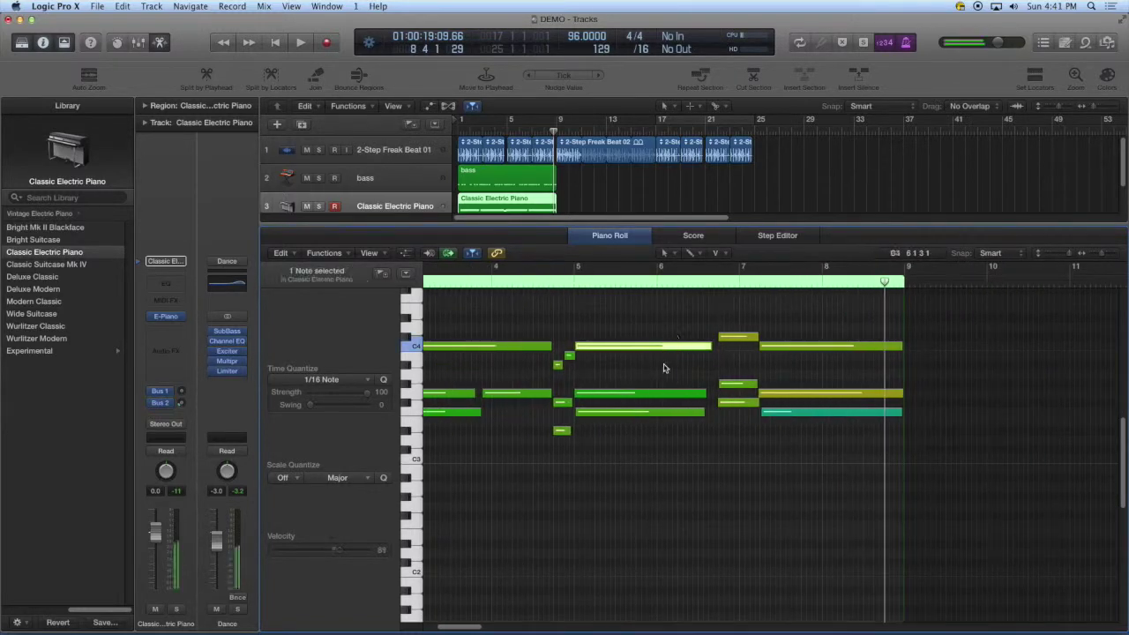
pyautogui.moveTo(671, 399)
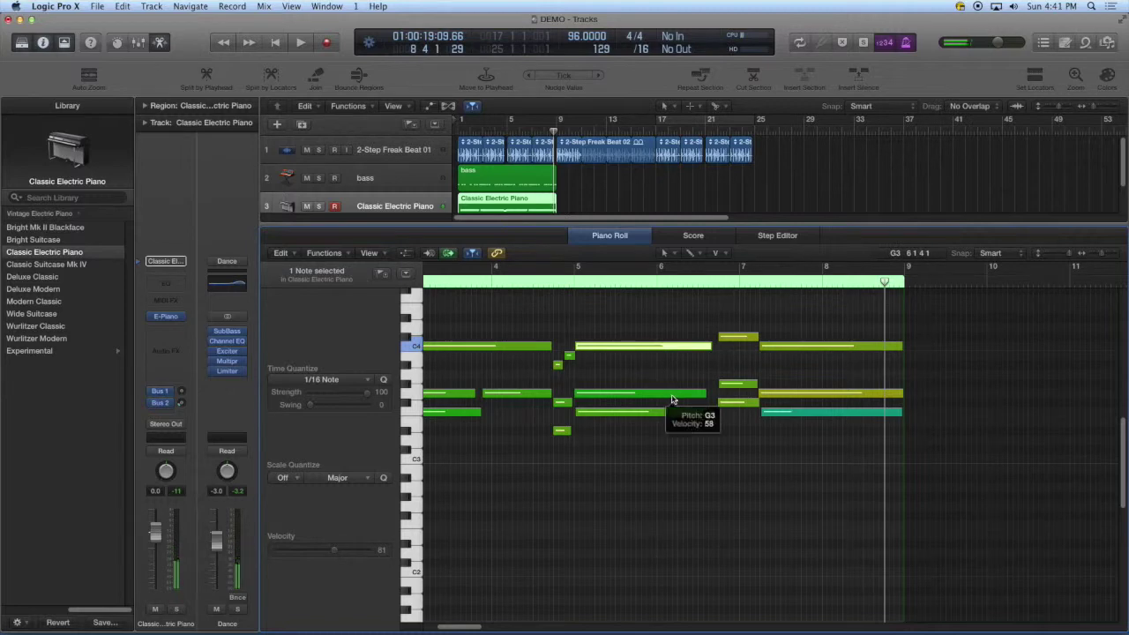
pyautogui.hscroll(-4, 644, 383)
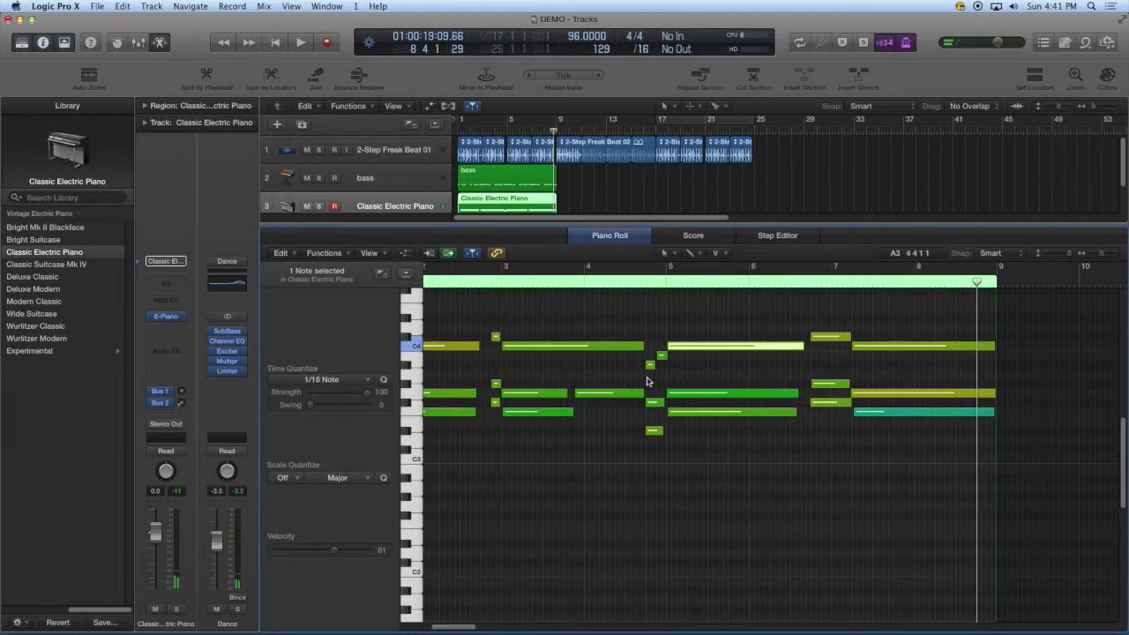
pyautogui.hscroll(-1, 647, 382)
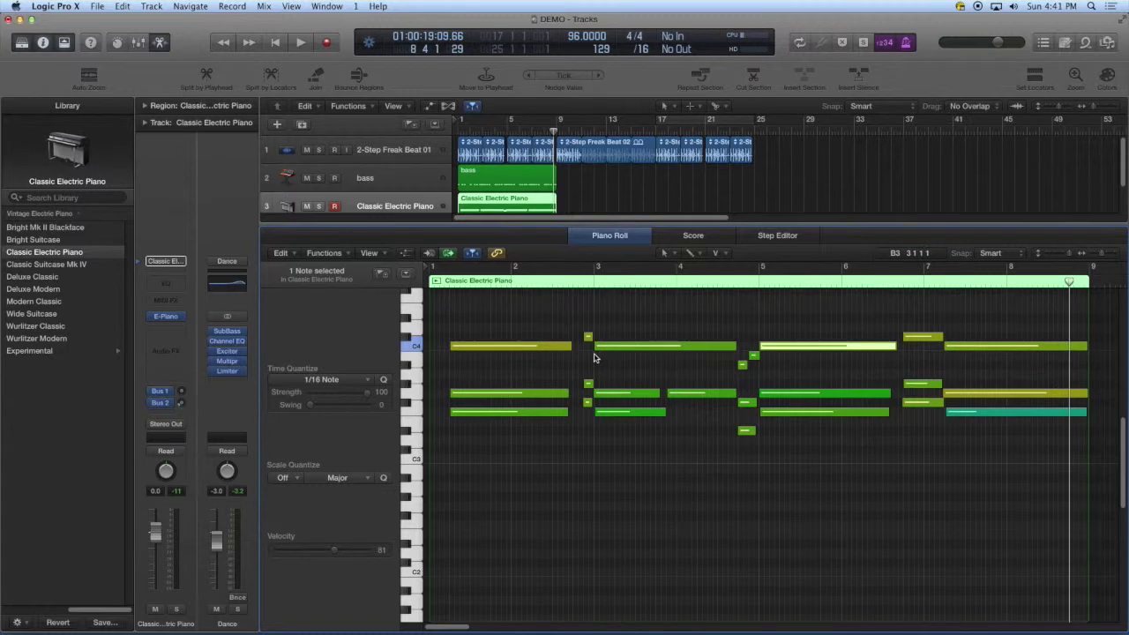
pyautogui.press('Return')
pyautogui.press('space')
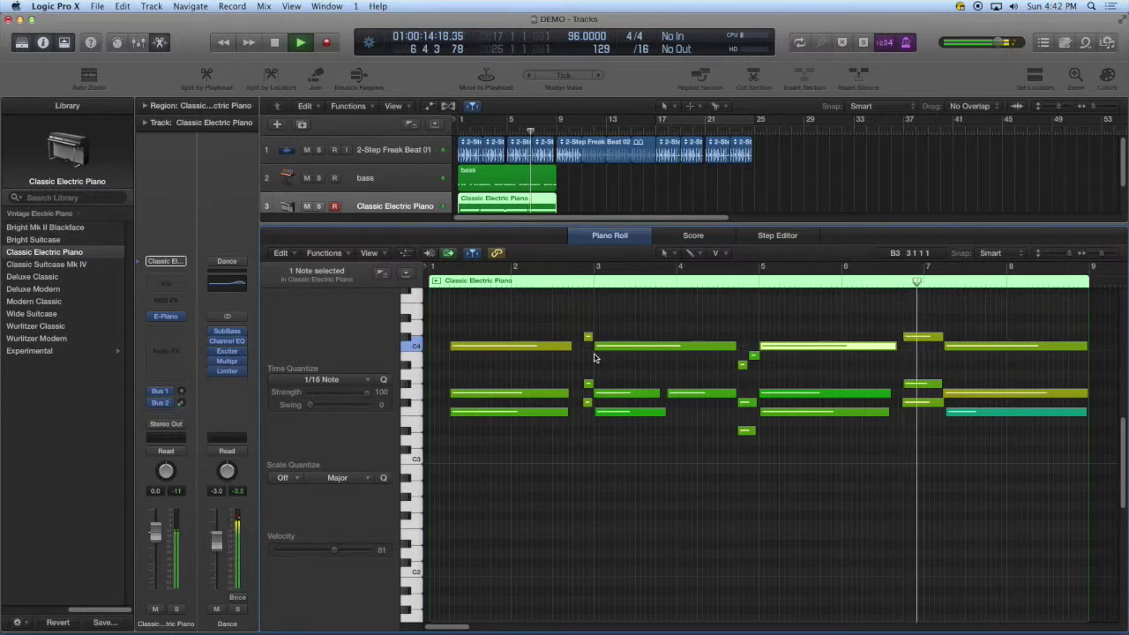
# Drag the closing C4, G3 and F3 chord notes leftward toward bar 7.
pyautogui.press('space')
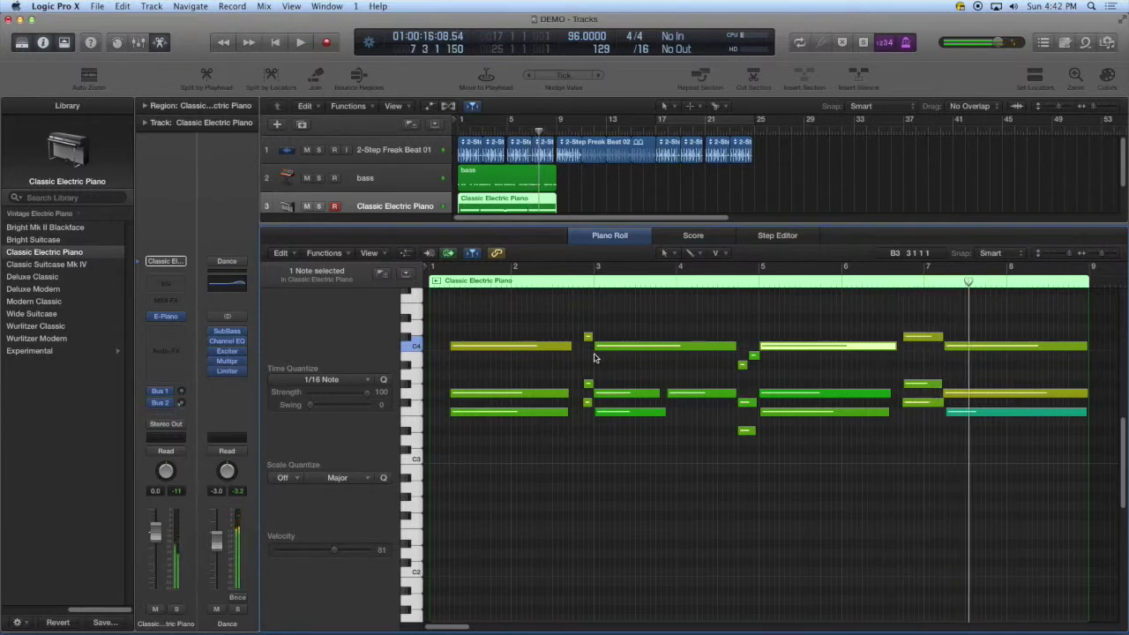
pyautogui.moveTo(913, 328)
pyautogui.mouseDown()
pyautogui.moveTo(929, 421)
pyautogui.moveTo(924, 402)
pyautogui.mouseUp()
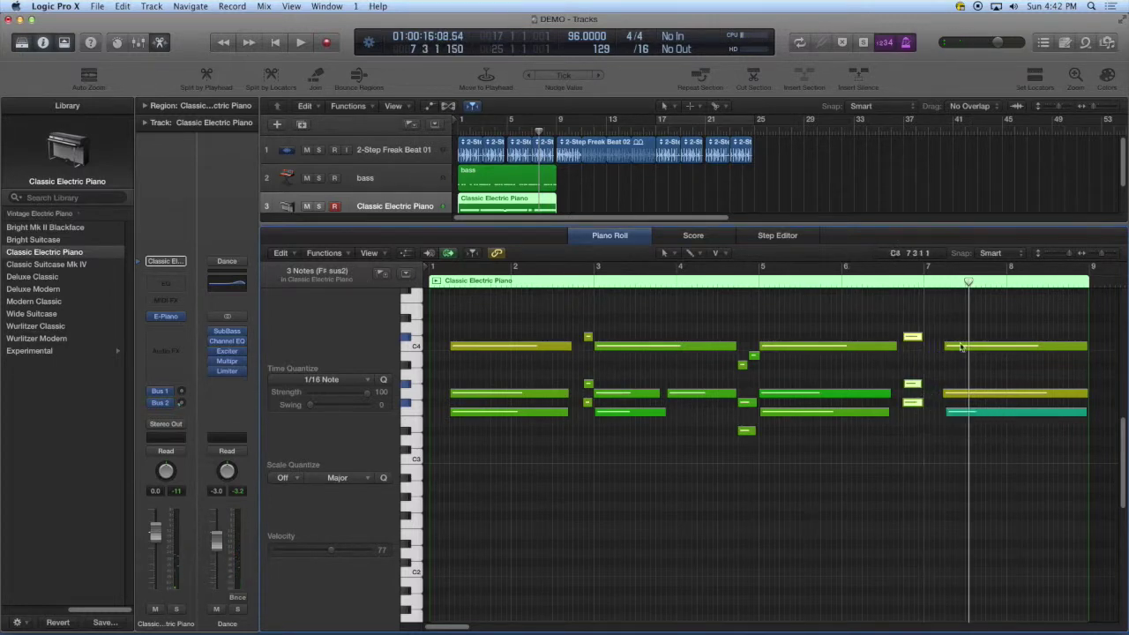
pyautogui.moveTo(940, 335); pyautogui.dragTo(952, 418)
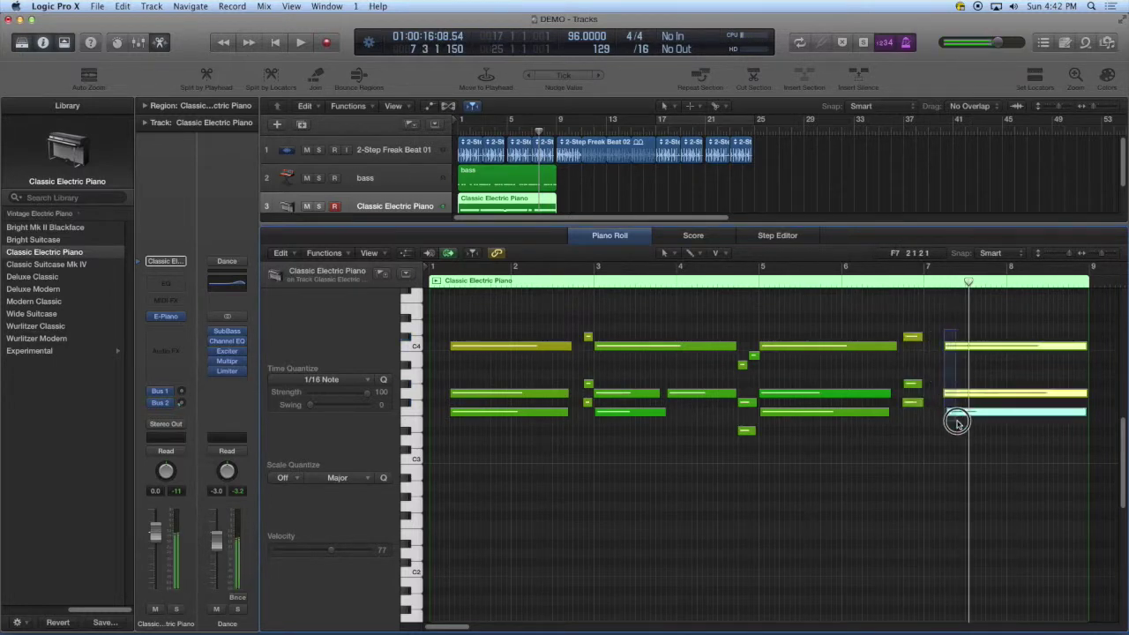
pyautogui.click(934, 365)
pyautogui.moveTo(960, 348); pyautogui.dragTo(941, 344)
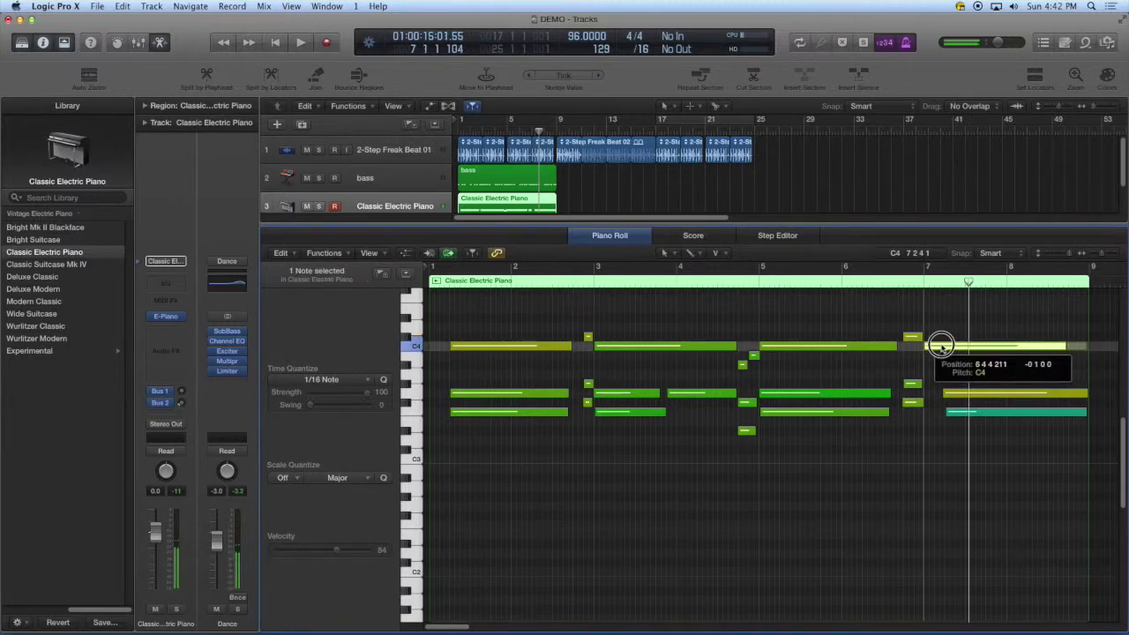
pyautogui.moveTo(953, 393); pyautogui.dragTo(944, 393)
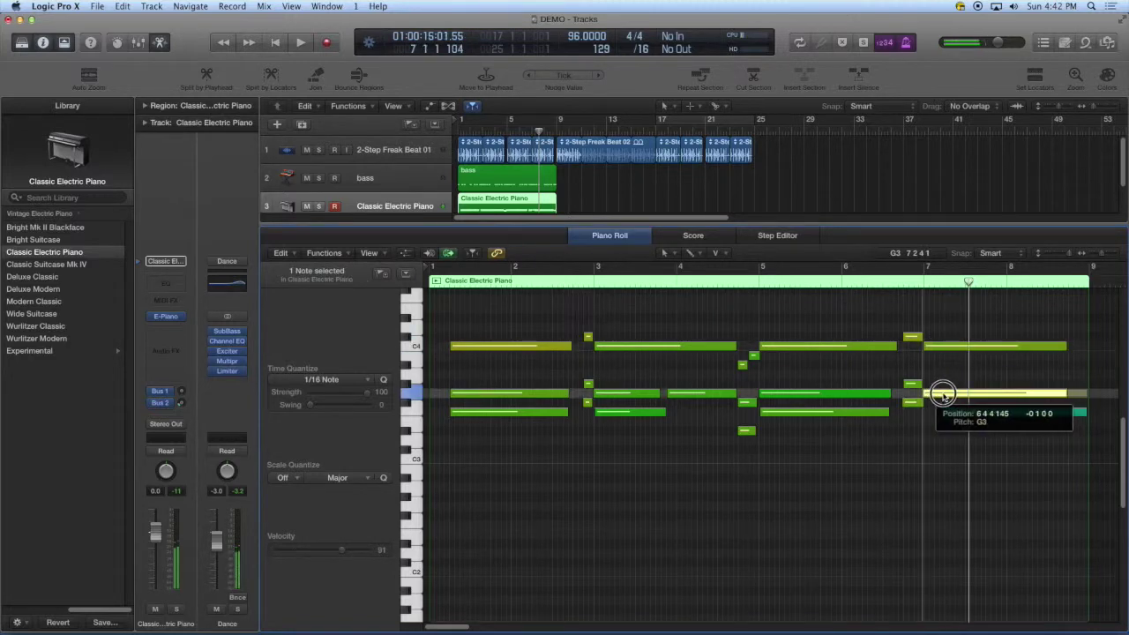
pyautogui.moveTo(945, 393)
pyautogui.mouseDown()
pyautogui.moveTo(957, 393)
pyautogui.moveTo(942, 409)
pyautogui.mouseUp()
pyautogui.click(958, 413)
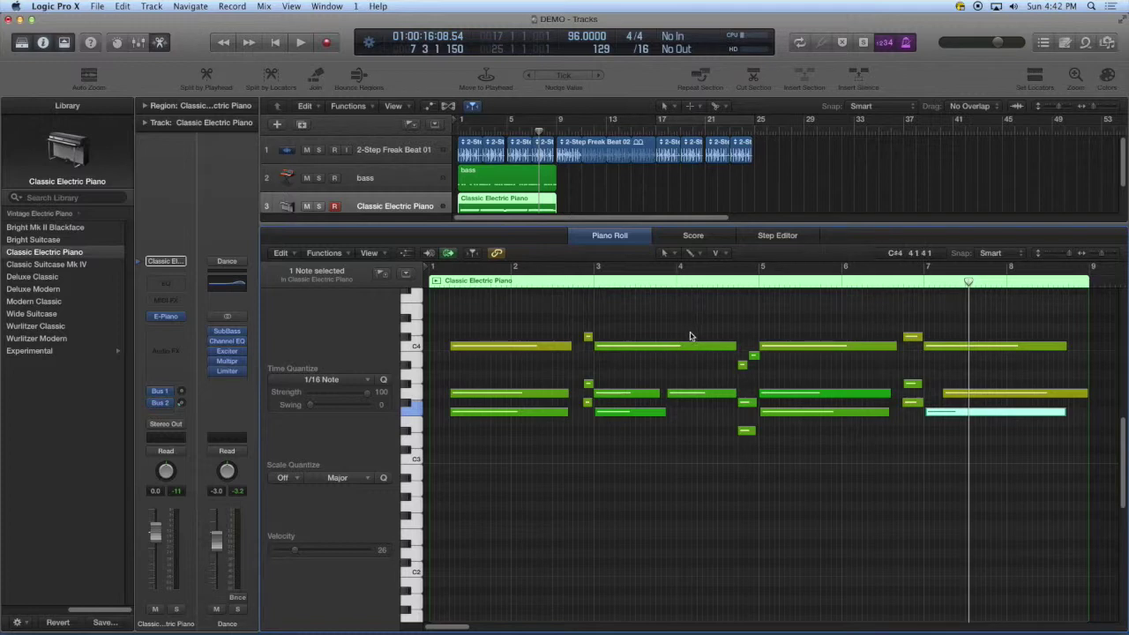
# Select all electric piano notes, play the song through, then enlarge the tracks area.
pyautogui.press('super+a')
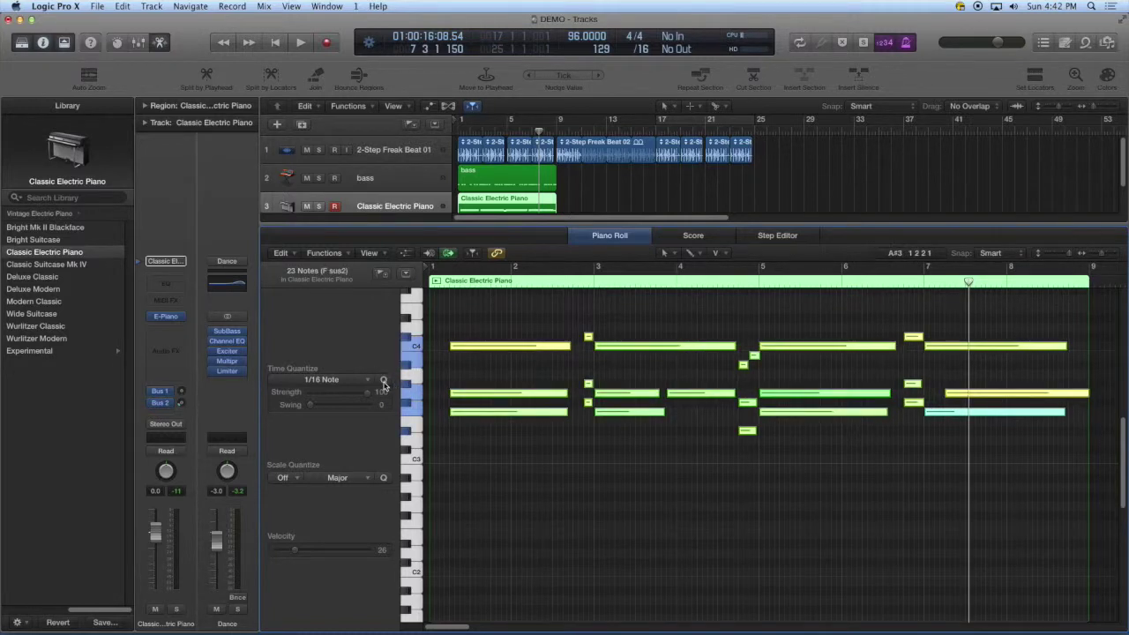
pyautogui.press('Return')
pyautogui.press('space')
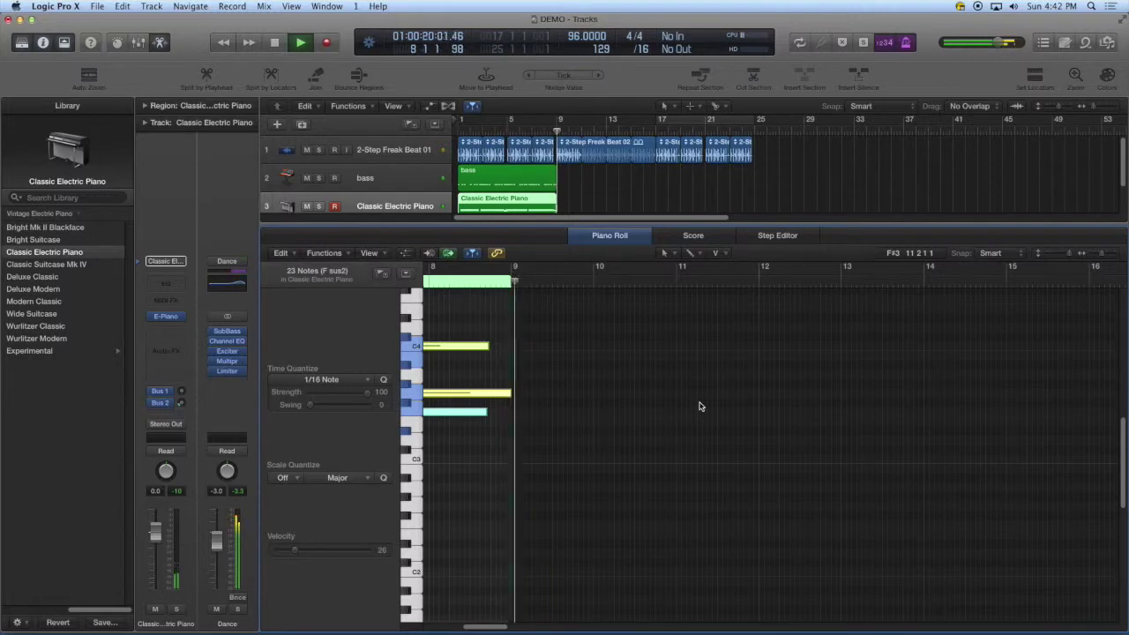
pyautogui.press('space')
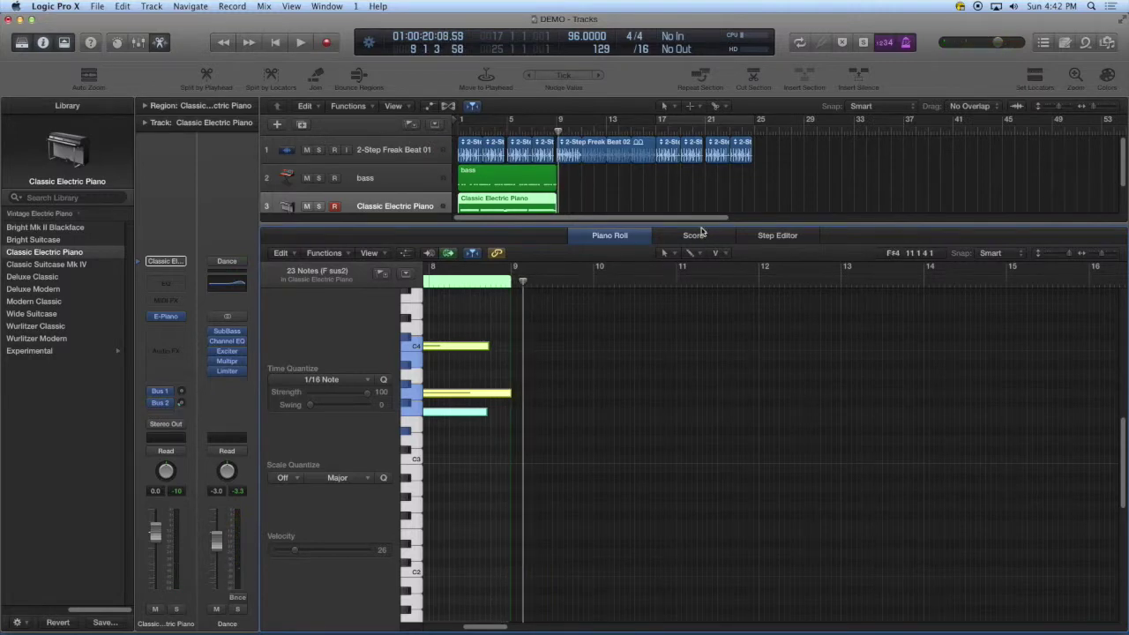
pyautogui.moveTo(701, 225); pyautogui.dragTo(680, 304)
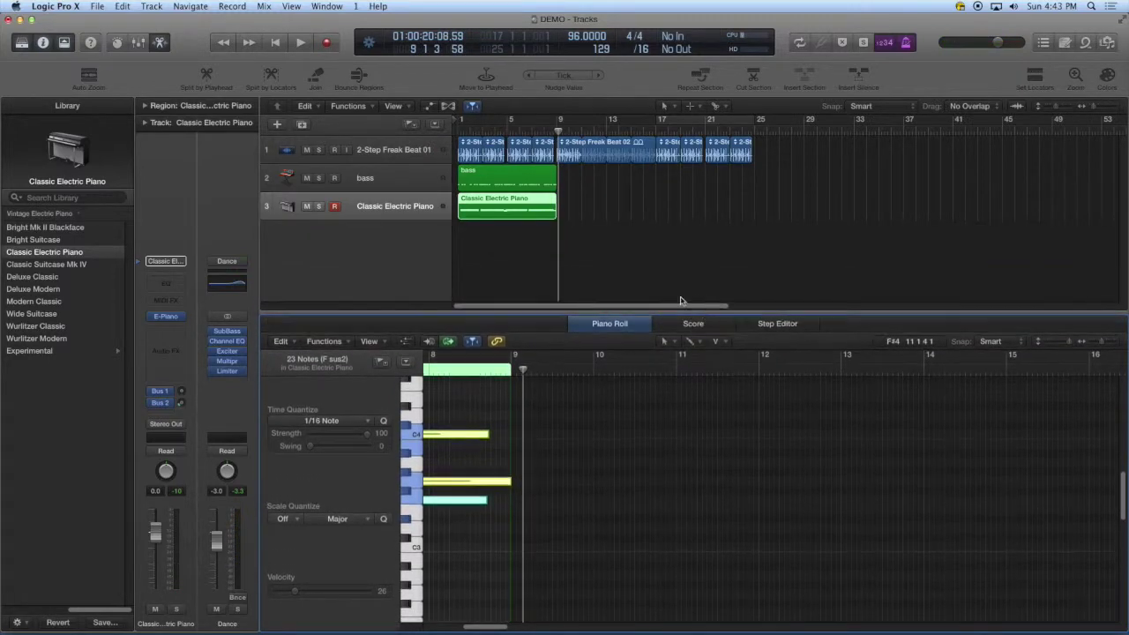